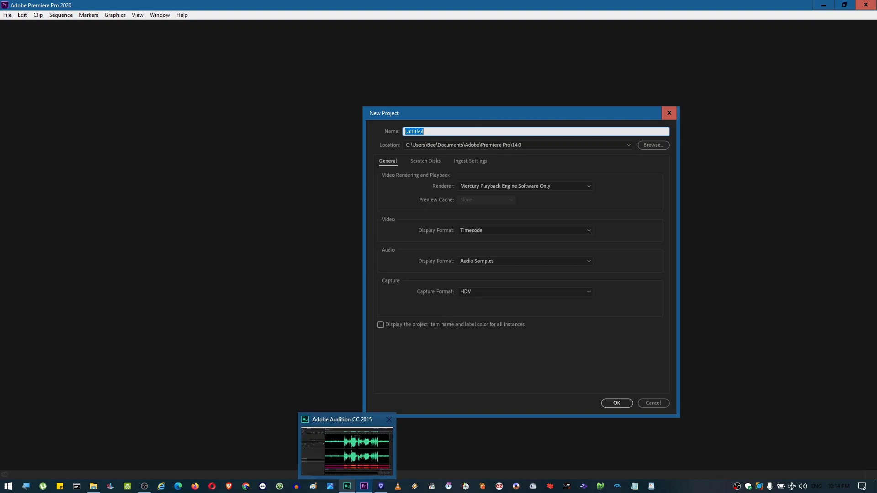
# - Create a new Premiere Pro project named "Come Alive" in the default location
pyautogui.click(439, 129)
pyautogui.click(448, 131)
pyautogui.doubleClick(442, 132)
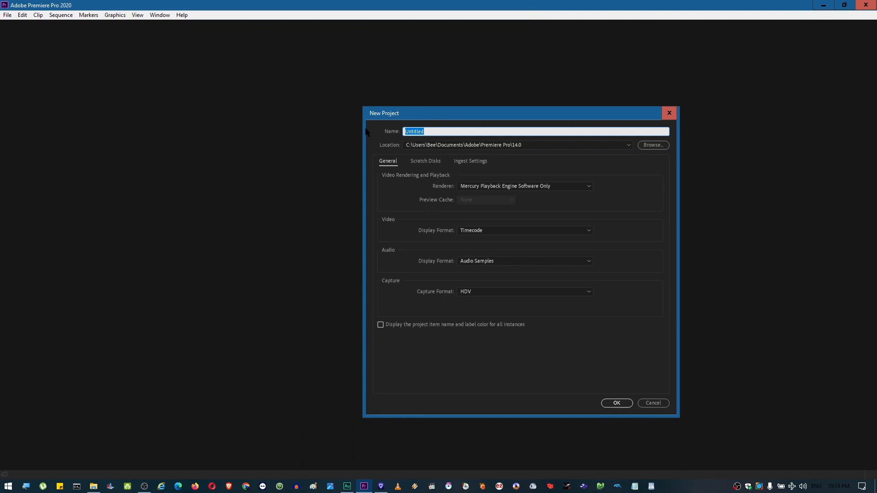
pyautogui.press('BackSpace')
pyautogui.write('Come Alive')
pyautogui.press('Return')
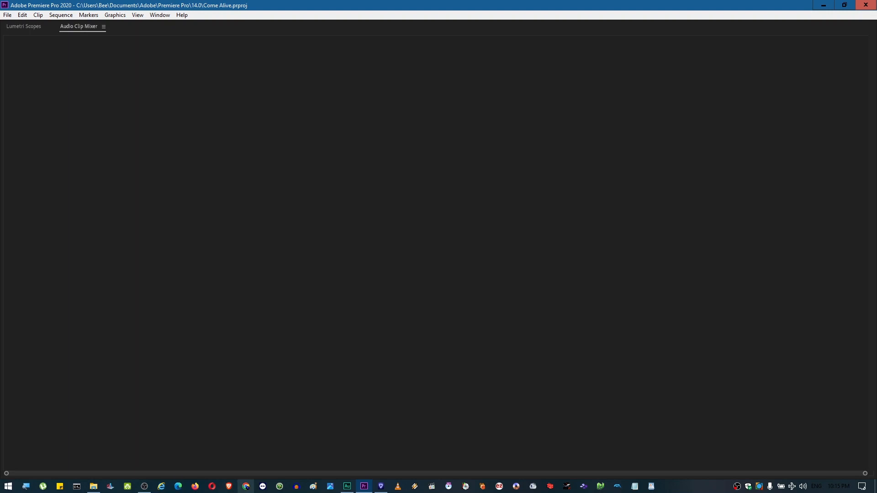
# - Switch to Adobe Audition and apply the Vocal Enhancer effect with the Male preset to the entire alive.wav waveform
pyautogui.click(347, 487)
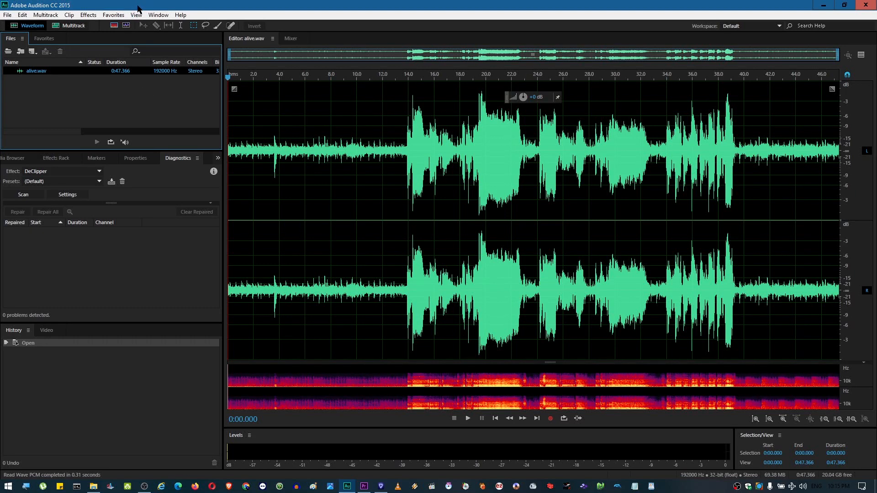
pyautogui.click(382, 133)
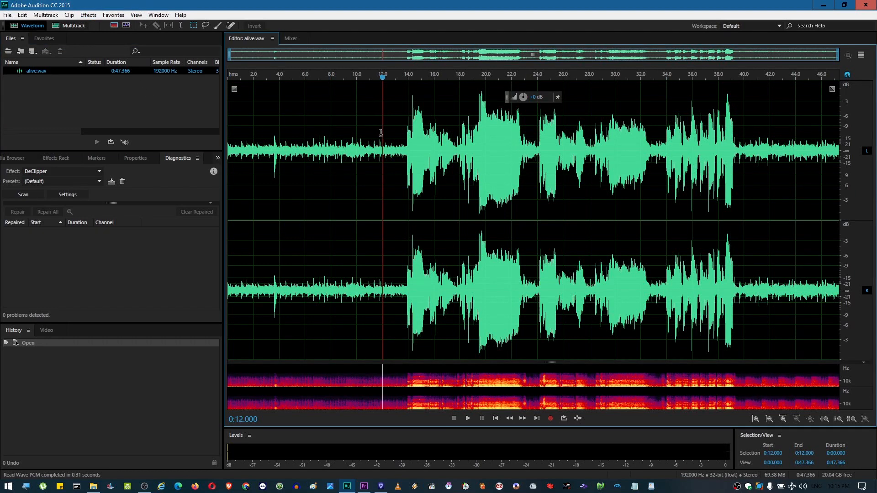
pyautogui.hotkey('ctrl', 'a')
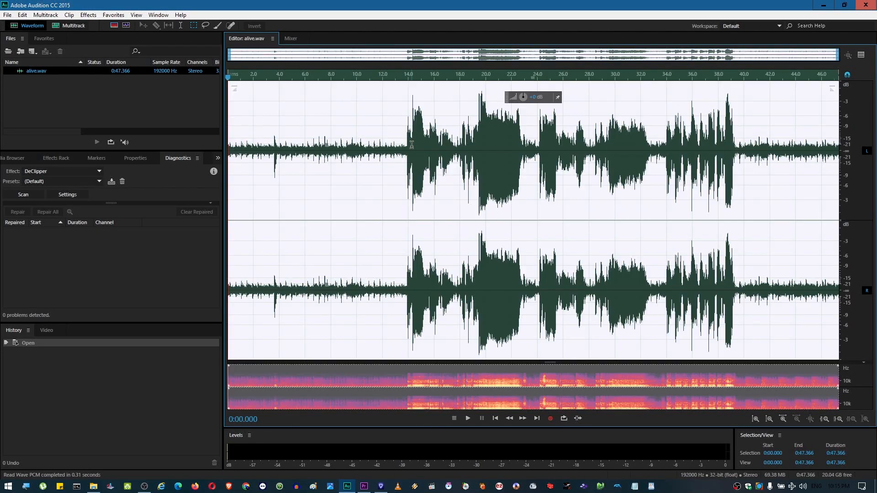
pyautogui.click(88, 15)
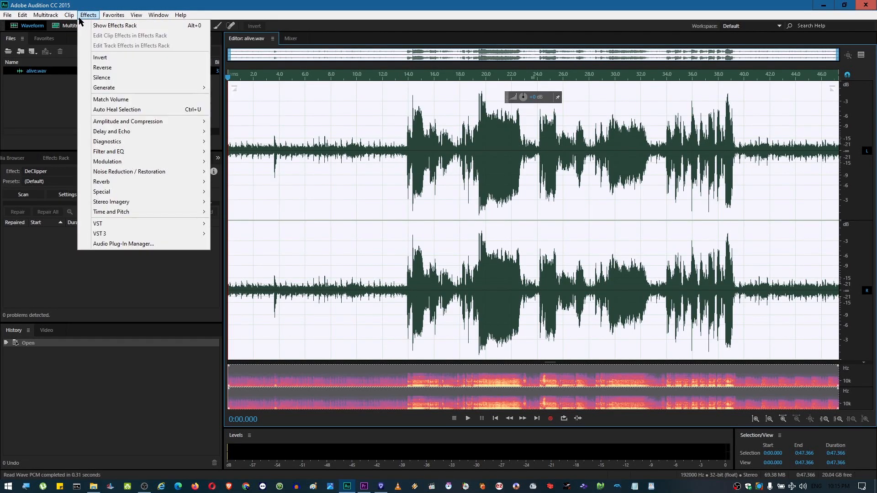
pyautogui.moveTo(134, 215)
pyautogui.moveTo(187, 202)
pyautogui.moveTo(154, 191)
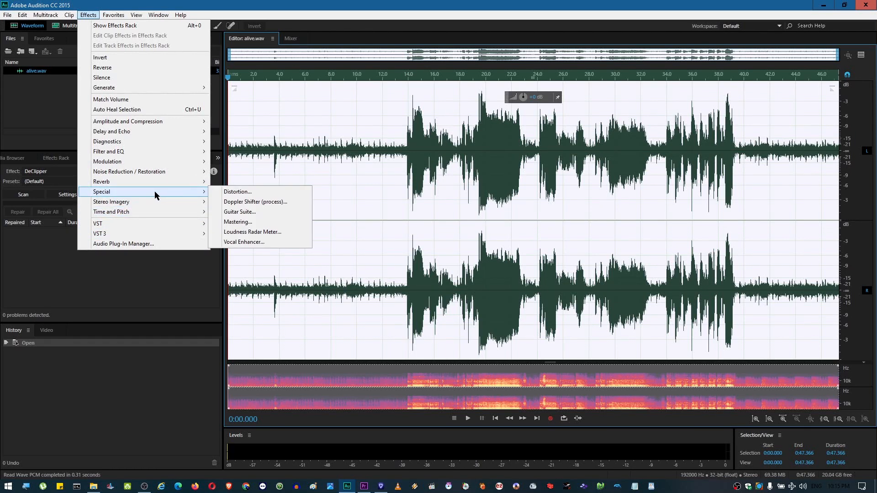
pyautogui.click(231, 242)
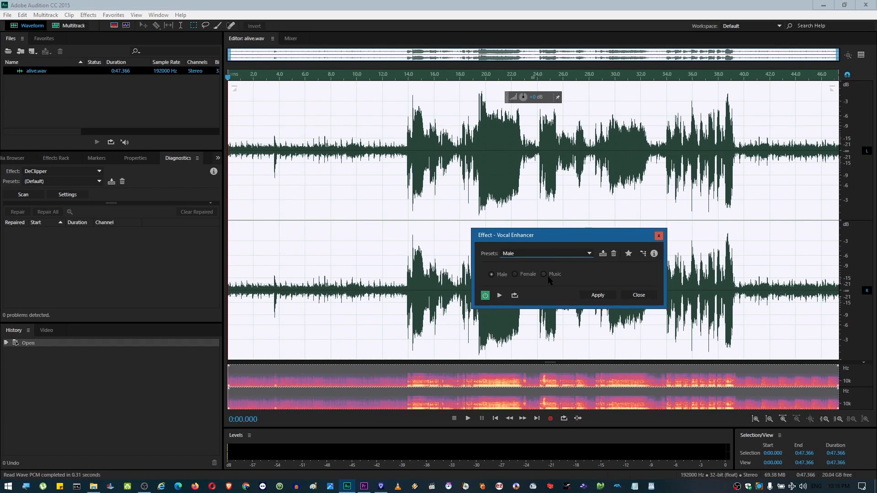
pyautogui.click(597, 295)
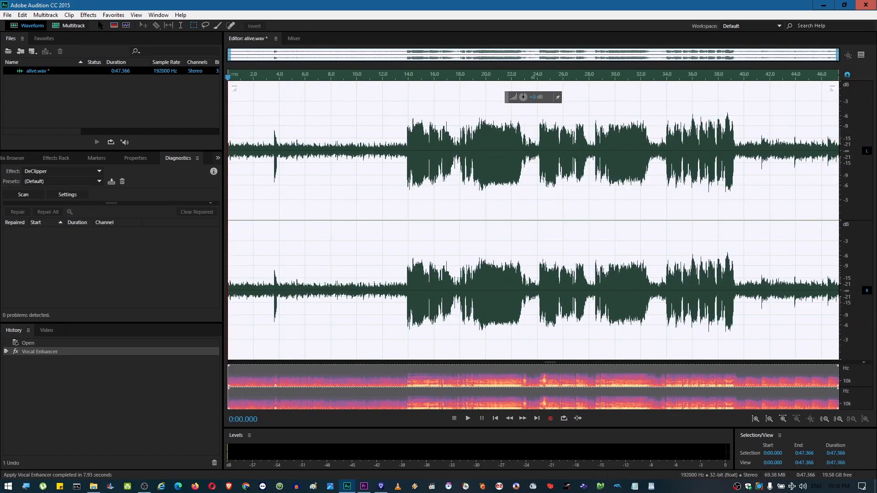
# - Normalize the selected audio by percentage, with all channels normalized equally
pyautogui.click(87, 15)
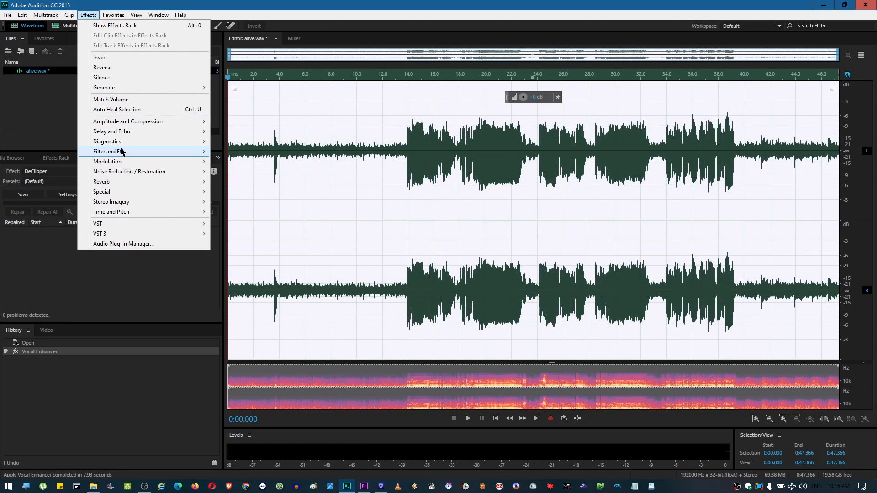
pyautogui.moveTo(137, 153)
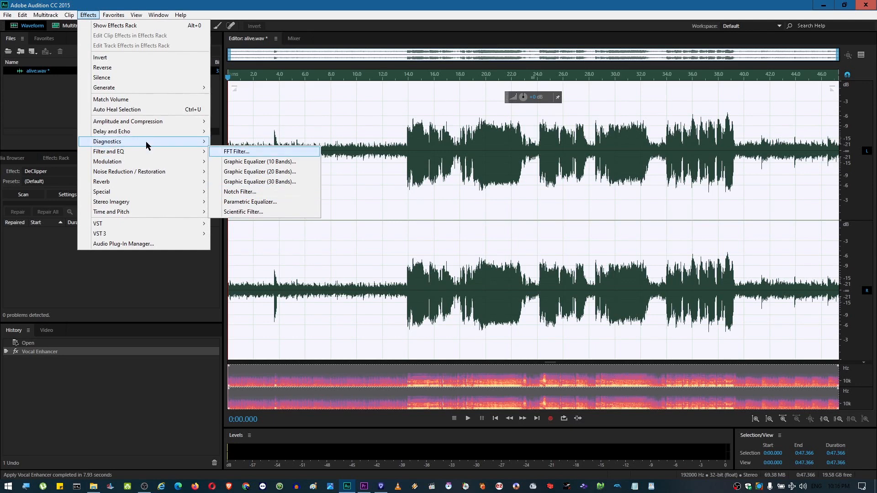
pyautogui.moveTo(145, 127)
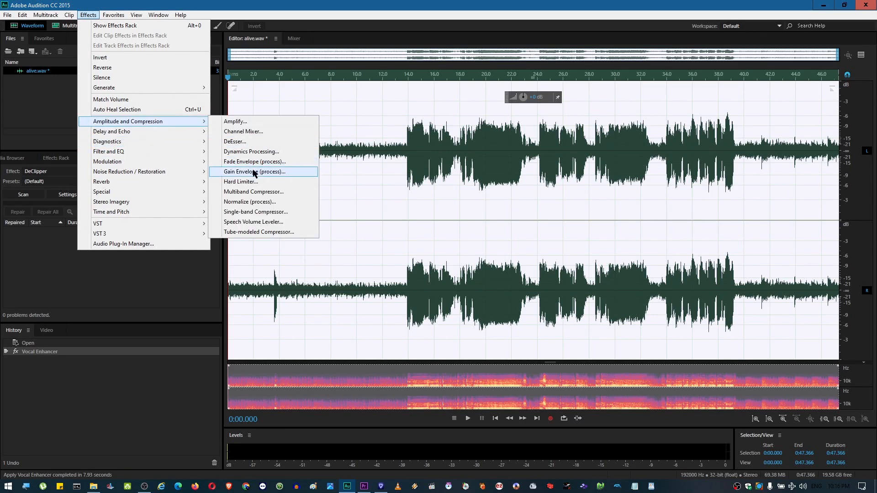
pyautogui.click(244, 203)
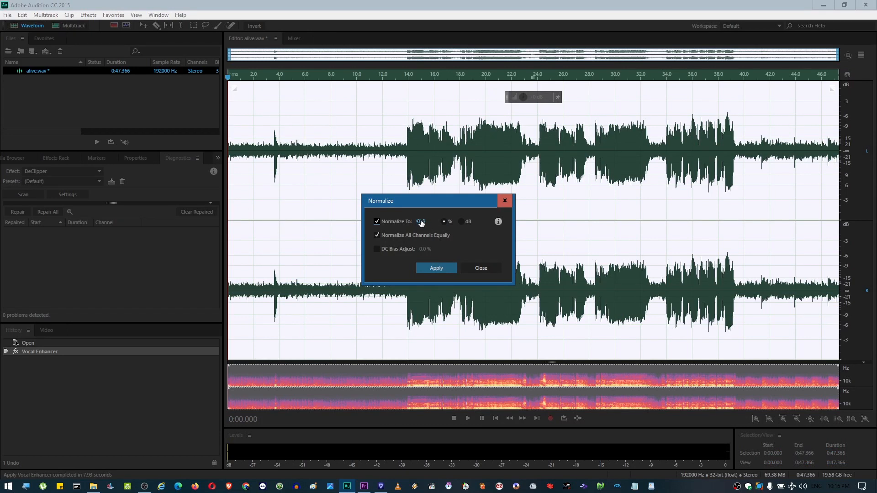
pyautogui.click(434, 265)
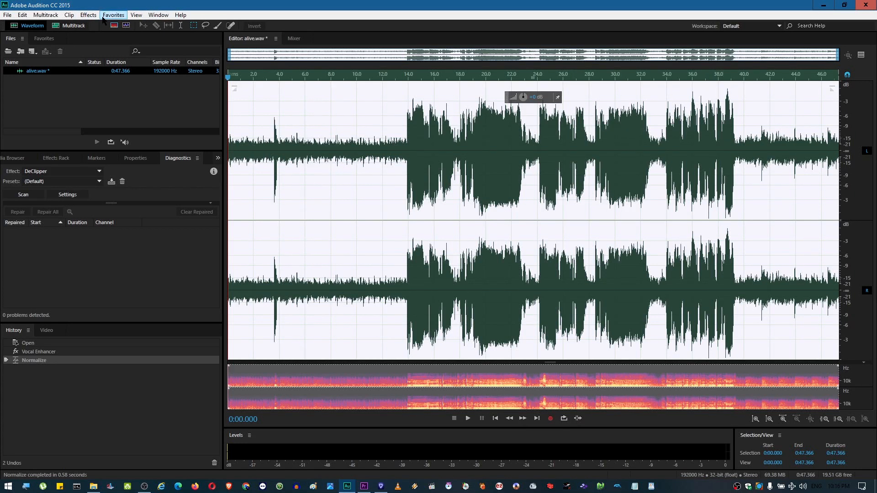
# - Apply the Parametric Equalizer with the Vocal Enhancer preset to the selected audio
pyautogui.click(89, 15)
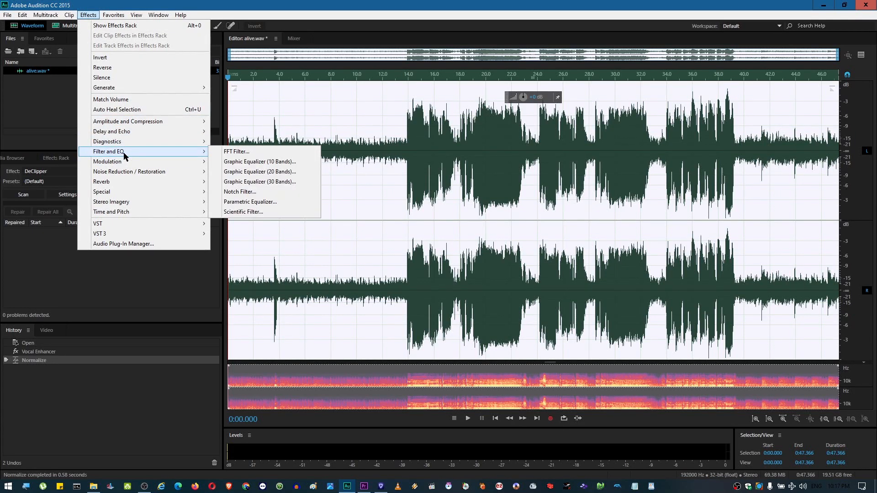
pyautogui.click(250, 205)
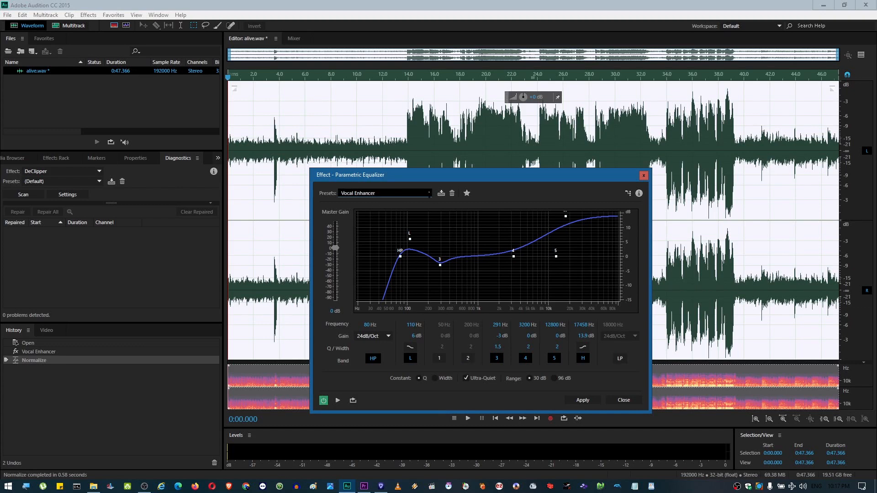
pyautogui.click(427, 194)
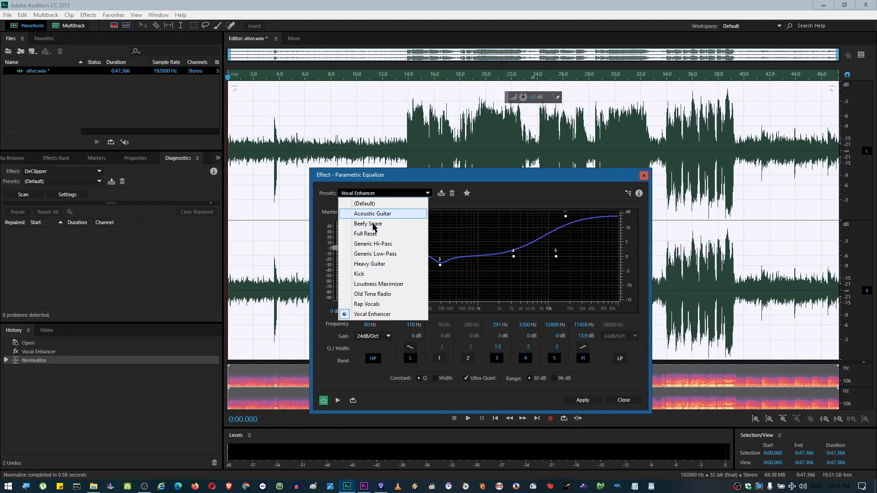
pyautogui.click(372, 314)
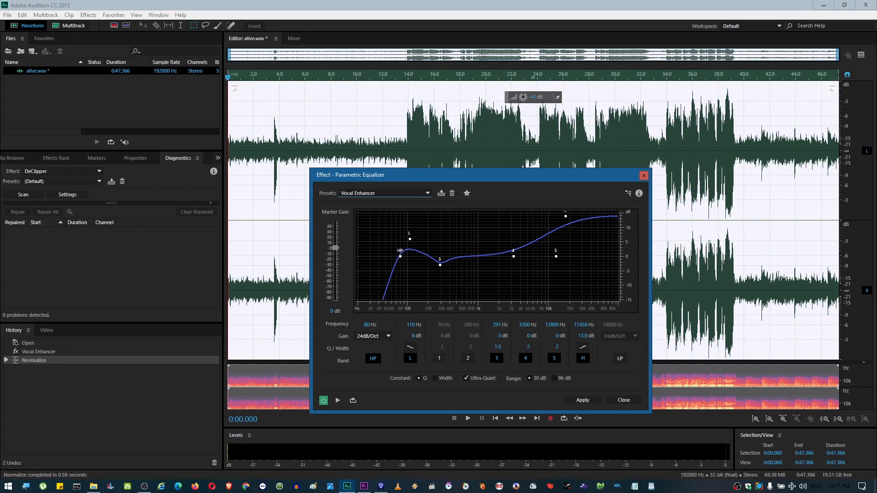
pyautogui.click(583, 401)
pyautogui.click(582, 401)
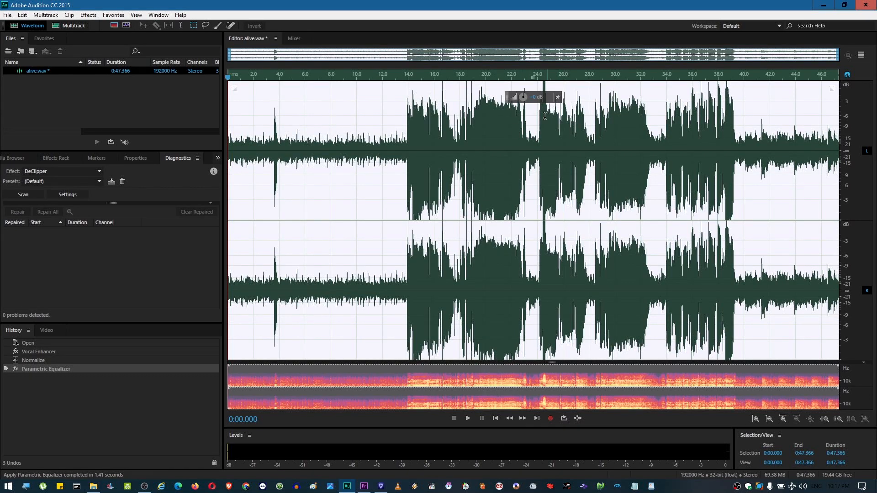
# - Select the entire waveform again and scan it with the DeClipper diagnostic using the default preset
pyautogui.scroll(2, 566, 98)
pyautogui.click(784, 109)
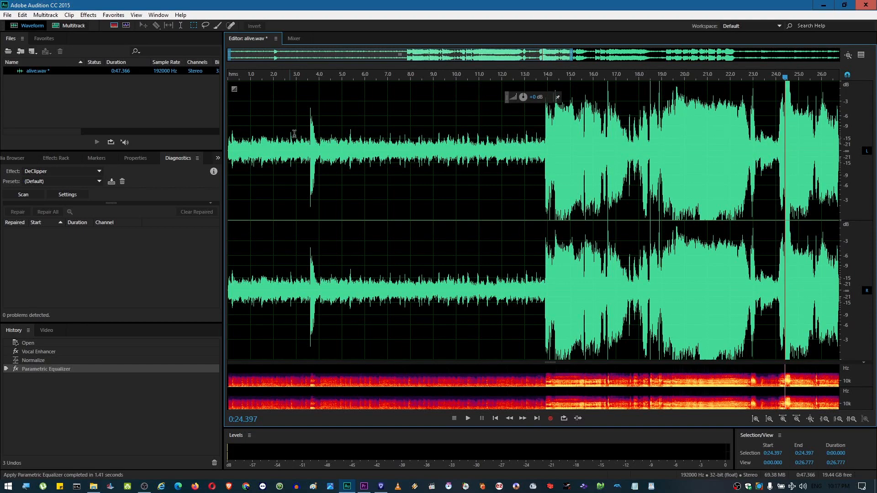
pyautogui.hotkey('ctrl', 'a')
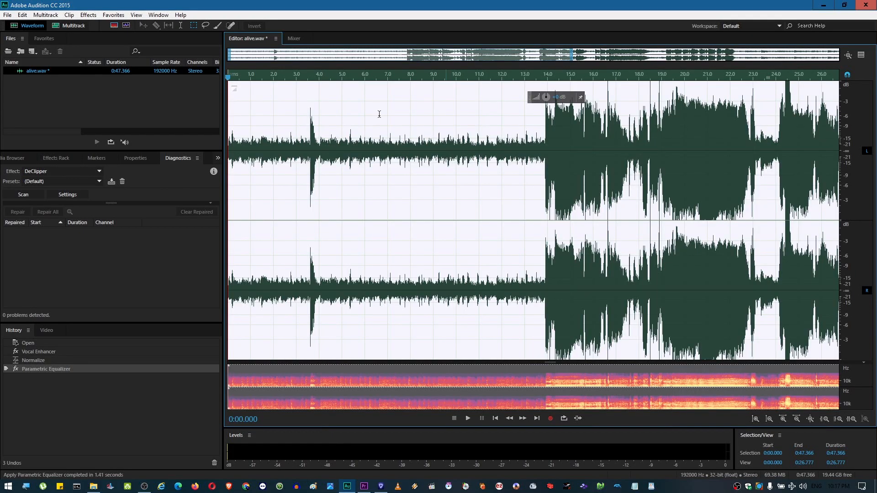
pyautogui.click(28, 15)
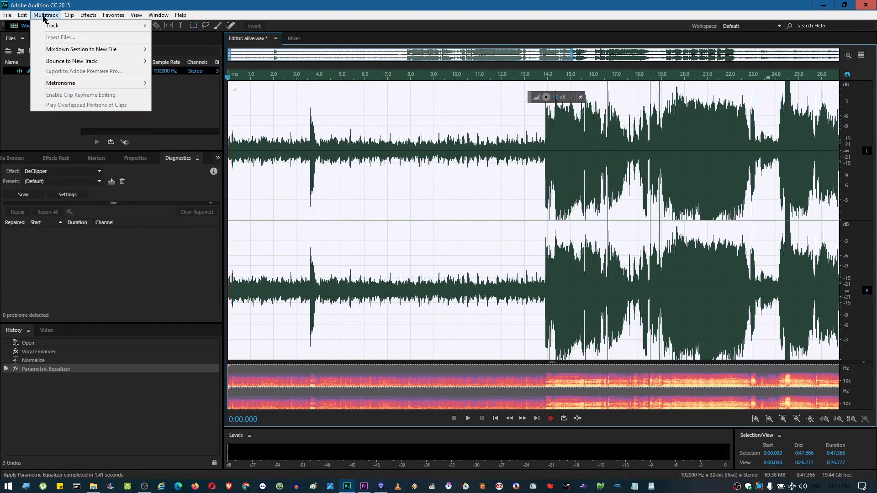
pyautogui.click(46, 15)
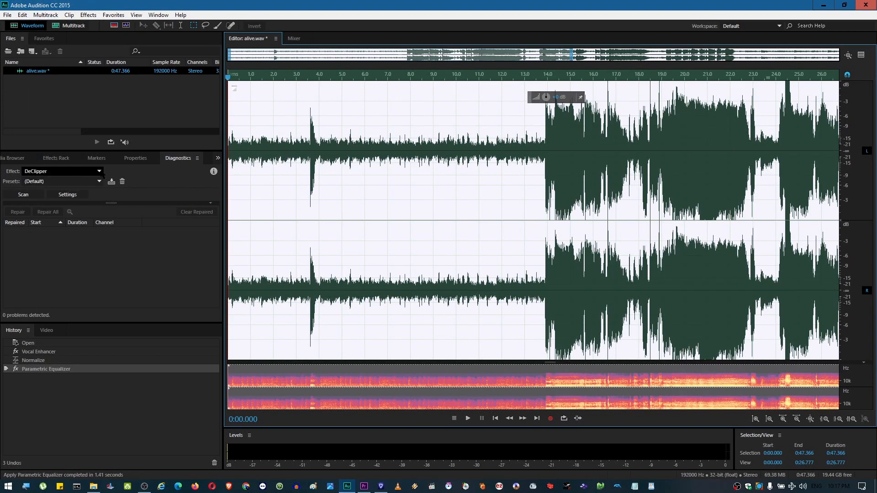
pyautogui.click(28, 196)
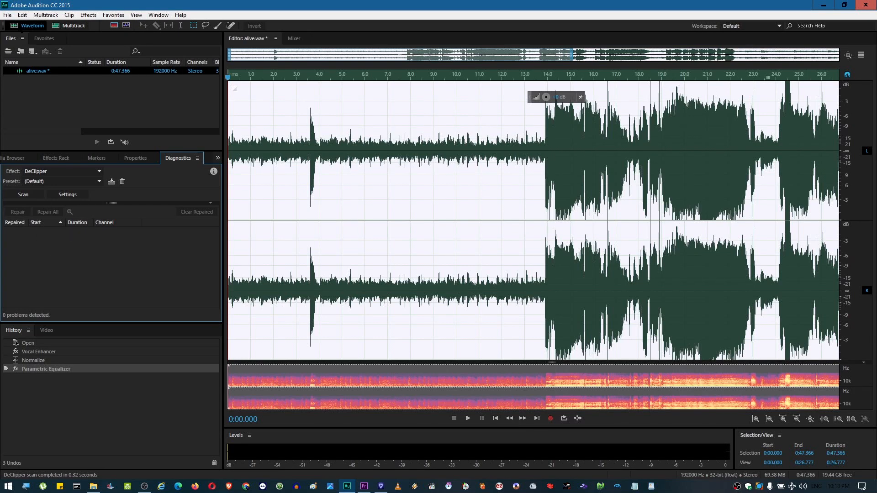
# - Exit Adobe Audition and return to the media folder in front of the Premiere Pro project
pyautogui.click(8, 14)
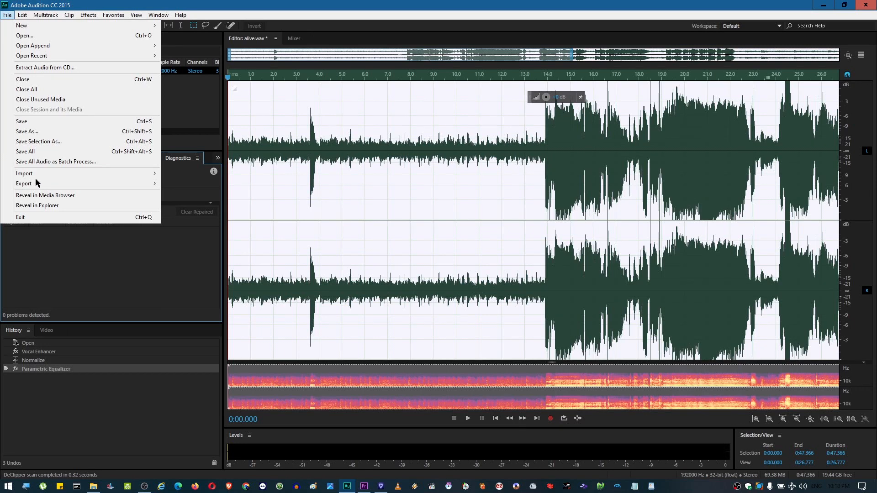
pyautogui.click(36, 217)
pyautogui.click(409, 254)
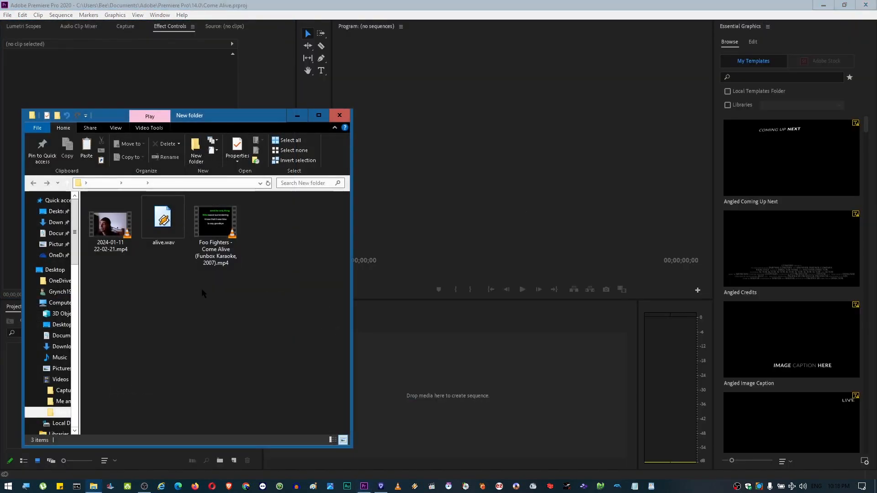
pyautogui.click(163, 222)
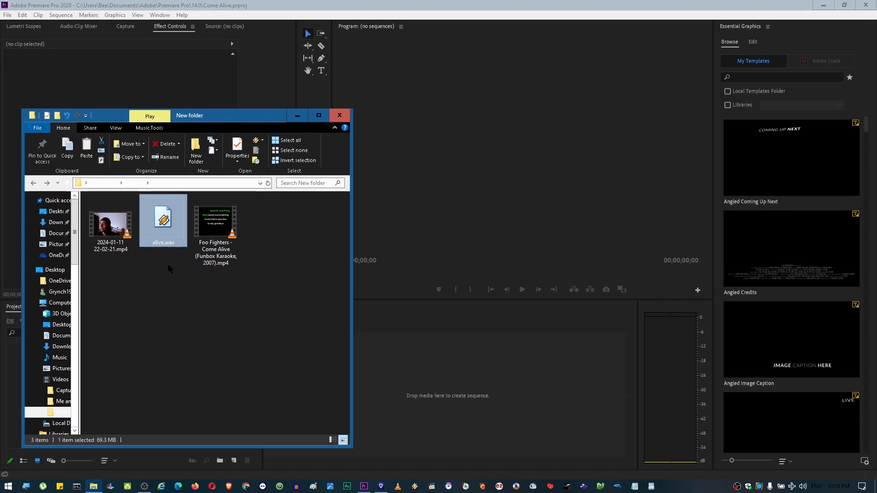
pyautogui.click(183, 307)
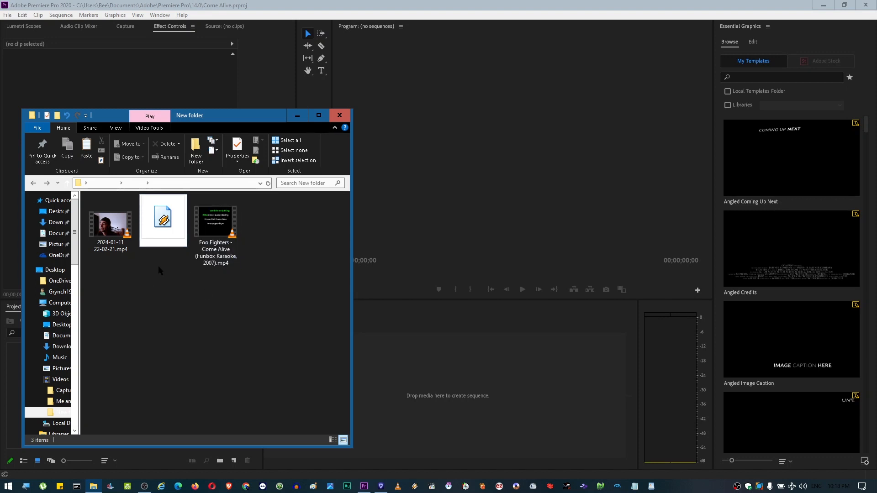
pyautogui.click(110, 240)
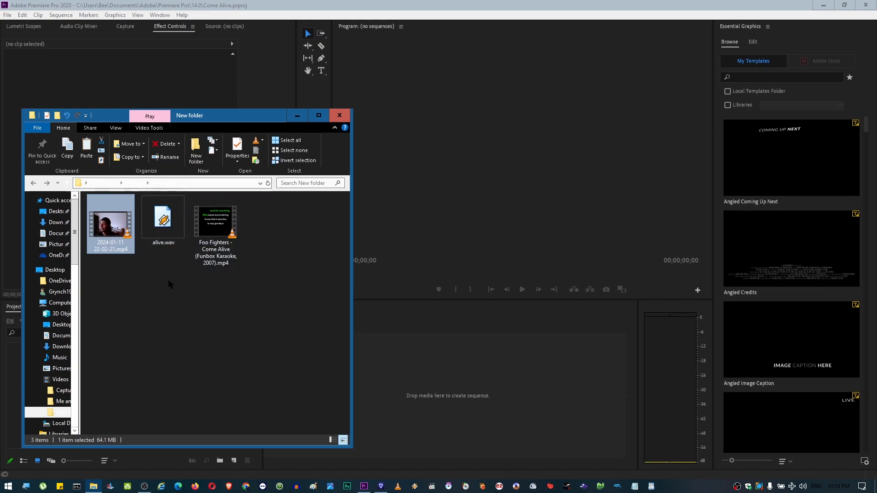
pyautogui.click(215, 246)
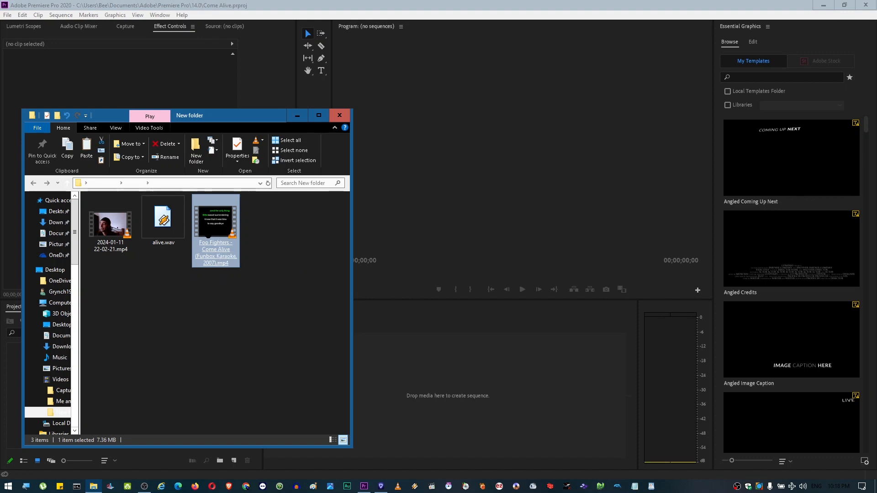
pyautogui.rightClick(206, 213)
pyautogui.click(254, 378)
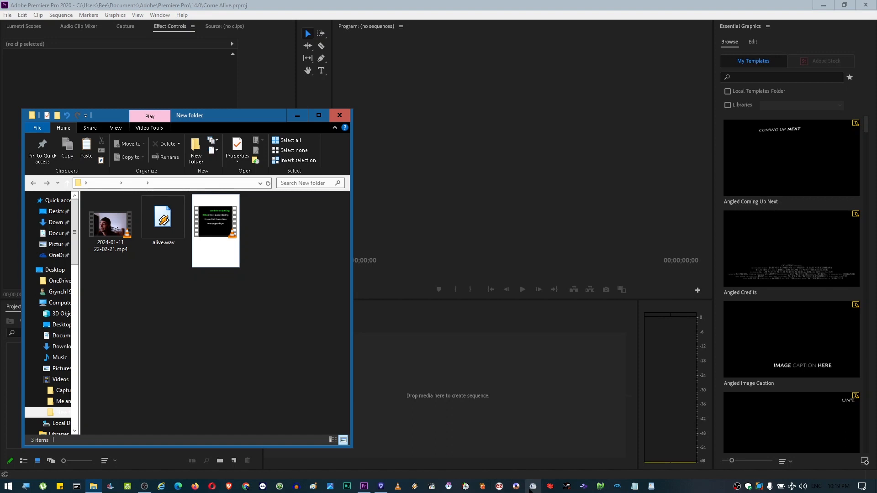
# - Launch Format Factory and move the media folder window aside so its files can be reached beside the converter
pyautogui.click(533, 487)
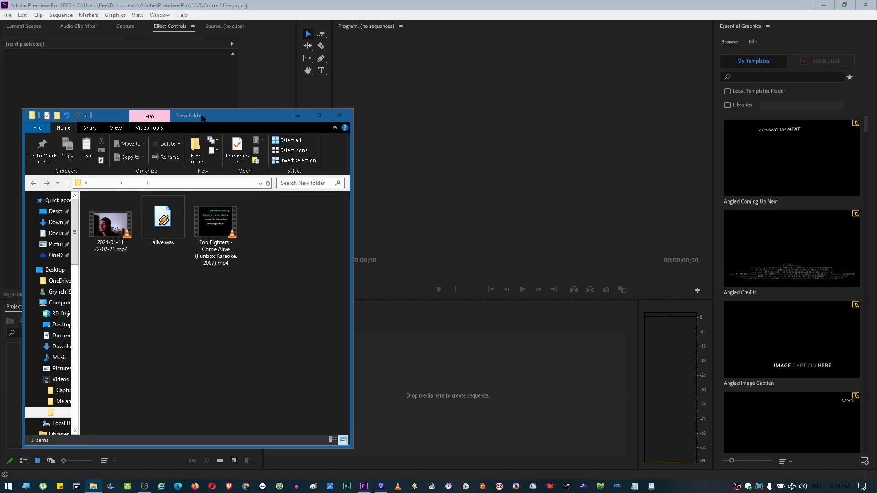
pyautogui.moveTo(202, 116); pyautogui.dragTo(204, 107)
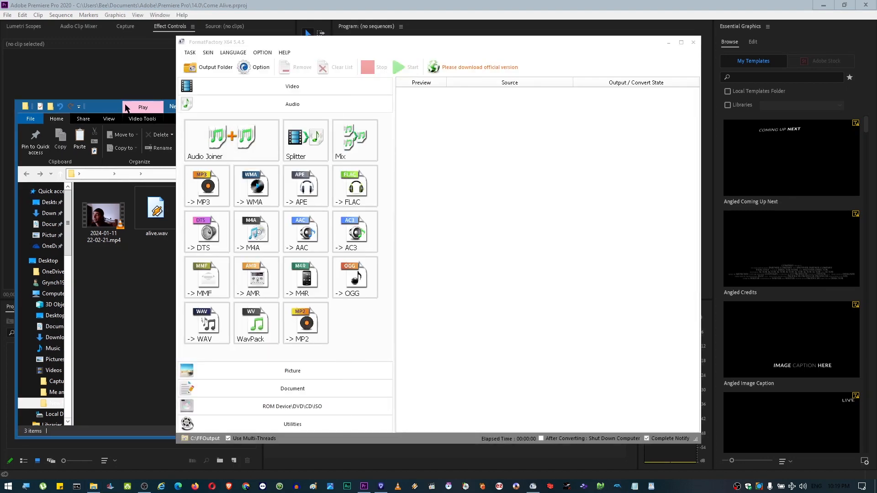
pyautogui.moveTo(110, 109); pyautogui.dragTo(92, 102)
pyautogui.moveTo(162, 103); pyautogui.dragTo(108, 105)
# - Convert the Foo Fighters - Come Alive (Funbox Karaoke, 2007).mp4 video to a high-quality WAV in its source folder
pyautogui.moveTo(157, 219); pyautogui.dragTo(436, 251)
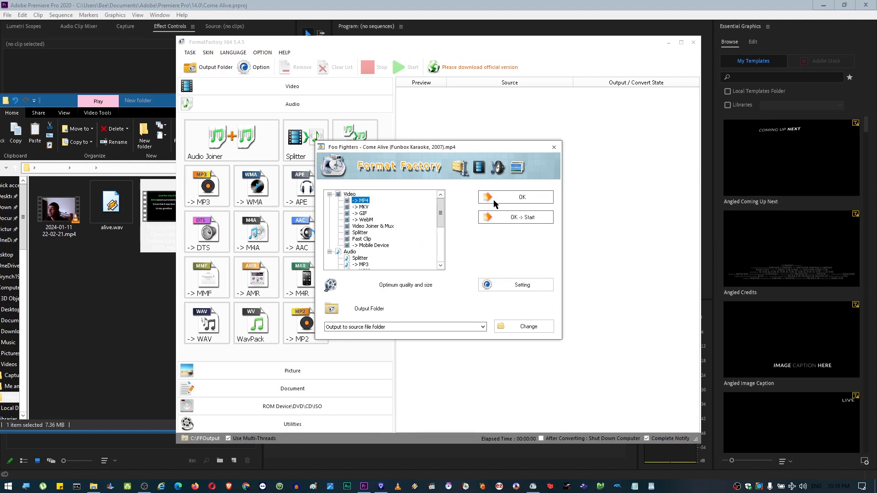
pyautogui.scroll(-5, 364, 222)
pyautogui.click(367, 251)
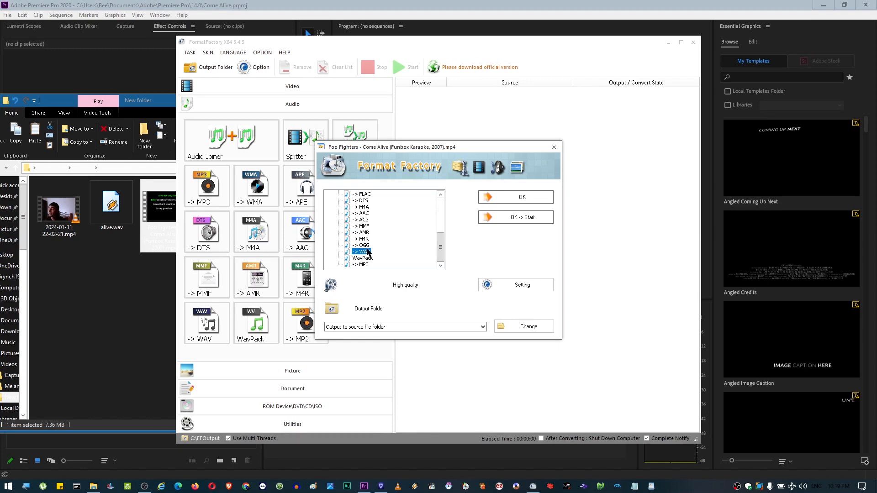
pyautogui.click(518, 197)
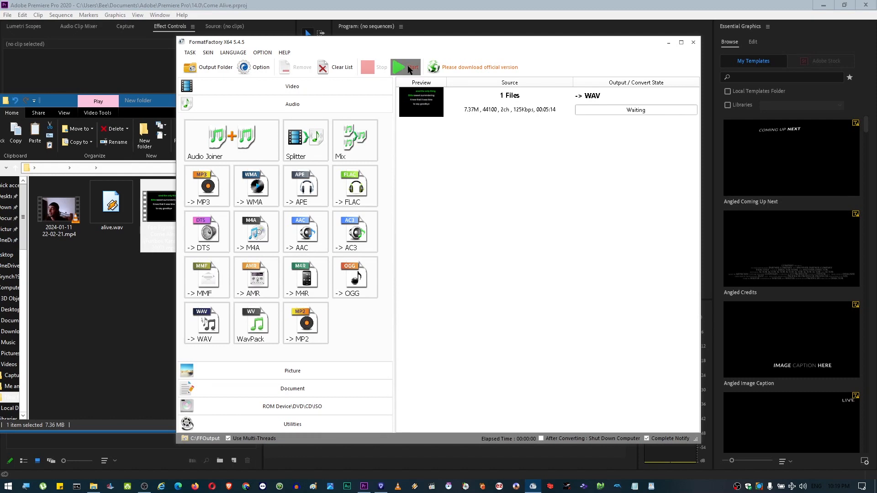
pyautogui.click(409, 69)
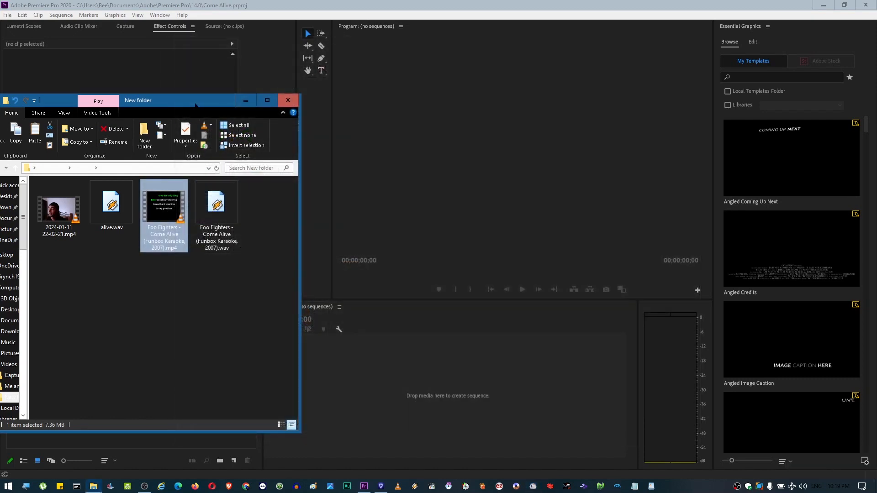
pyautogui.moveTo(196, 106); pyautogui.dragTo(224, 121)
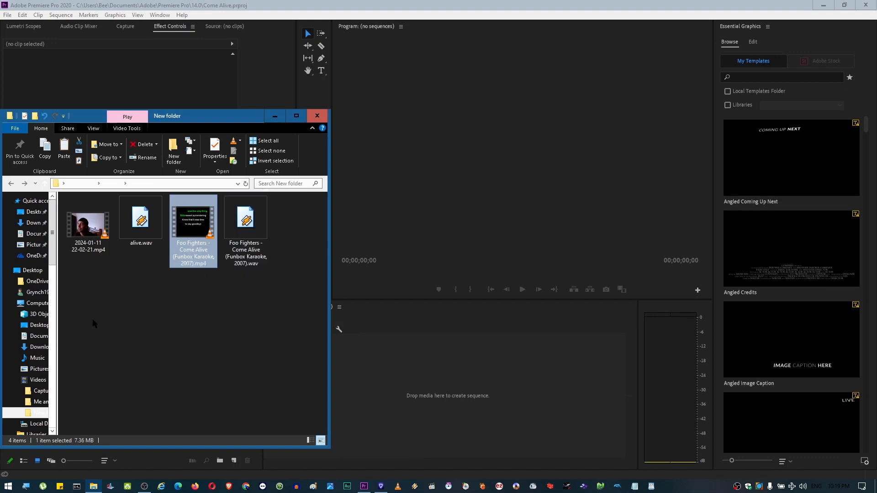
pyautogui.moveTo(87, 223); pyautogui.dragTo(382, 377)
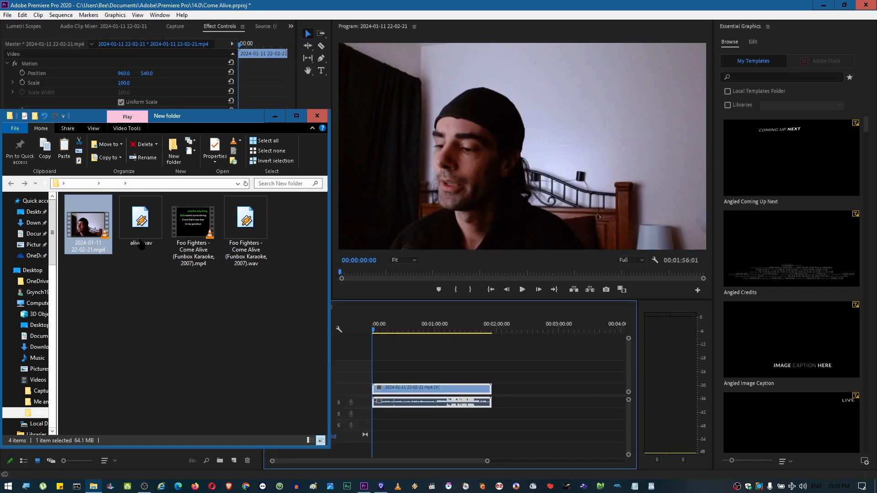
# - Add alive.wav to audio track A2 and line it up beneath the singing section of the recording
pyautogui.click(141, 227)
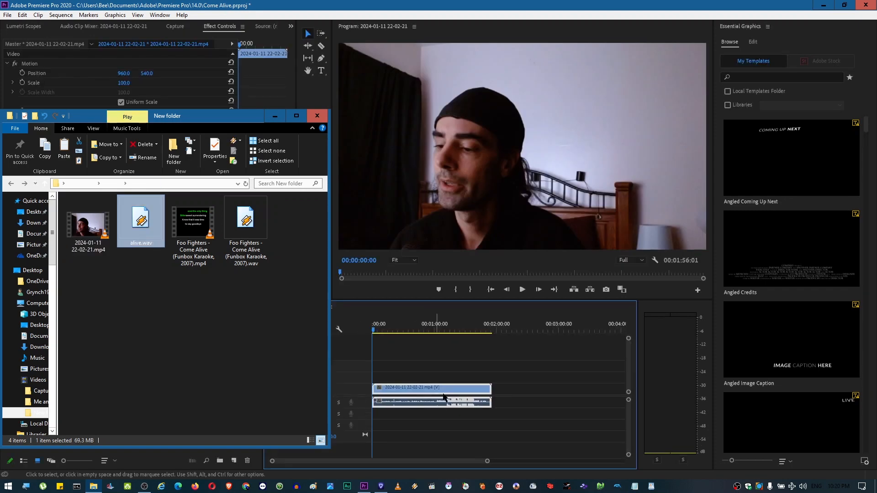
pyautogui.click(193, 237)
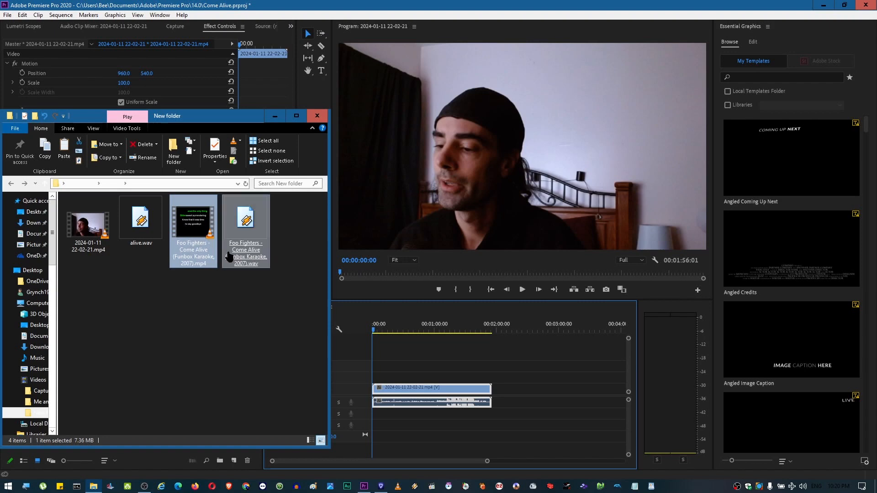
pyautogui.click(188, 329)
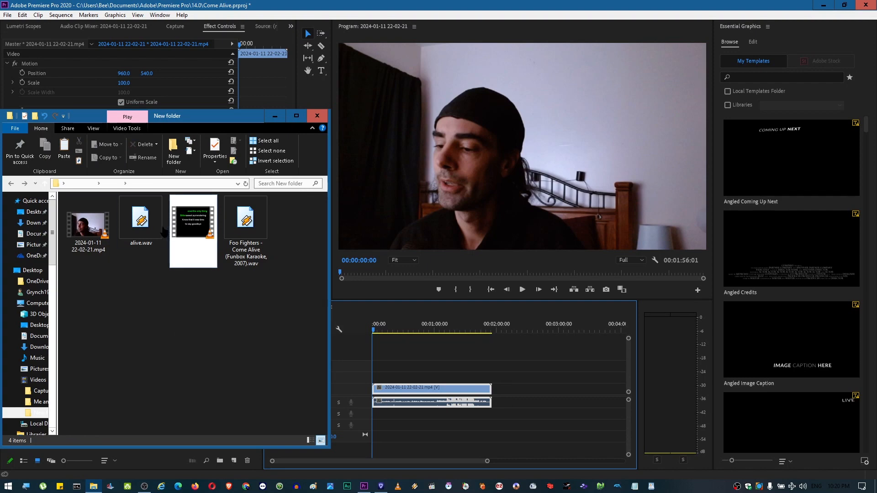
pyautogui.click(145, 229)
pyautogui.moveTo(141, 221); pyautogui.dragTo(442, 416)
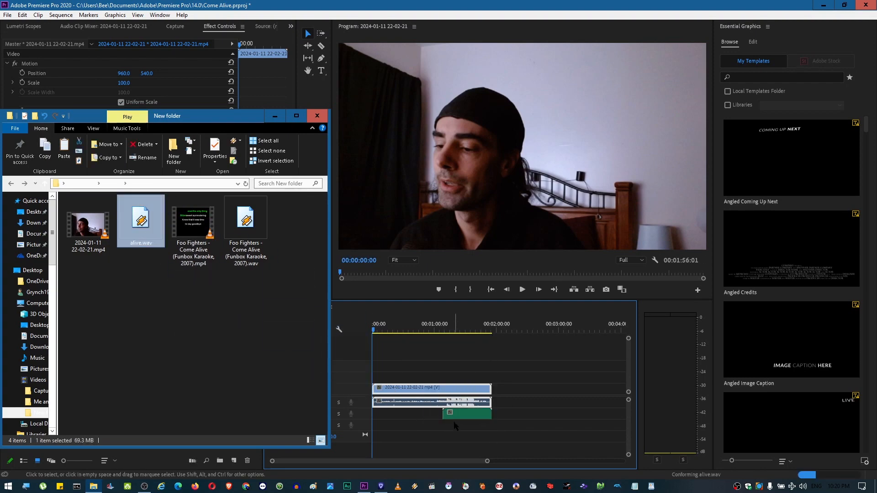
pyautogui.click(256, 235)
pyautogui.moveTo(461, 415); pyautogui.dragTo(454, 416)
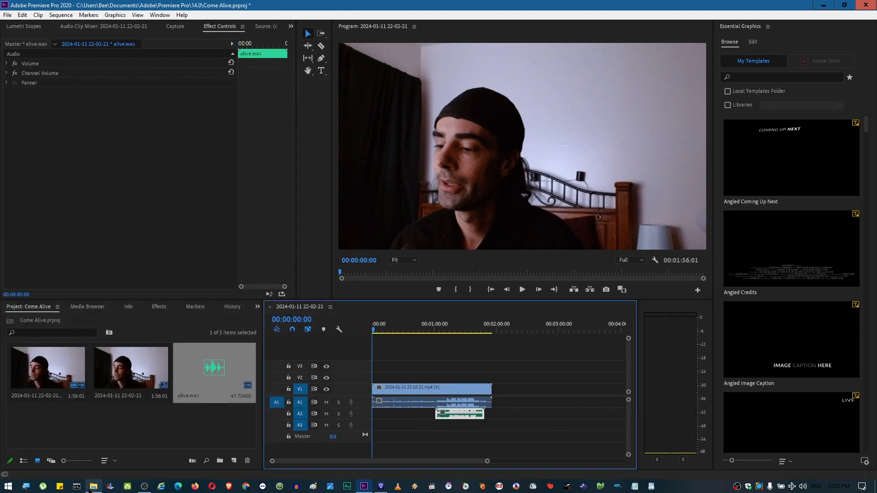
# - Place the converted Foo Fighters karaoke WAV on audio track A3 beneath the vocal clip
pyautogui.click(93, 486)
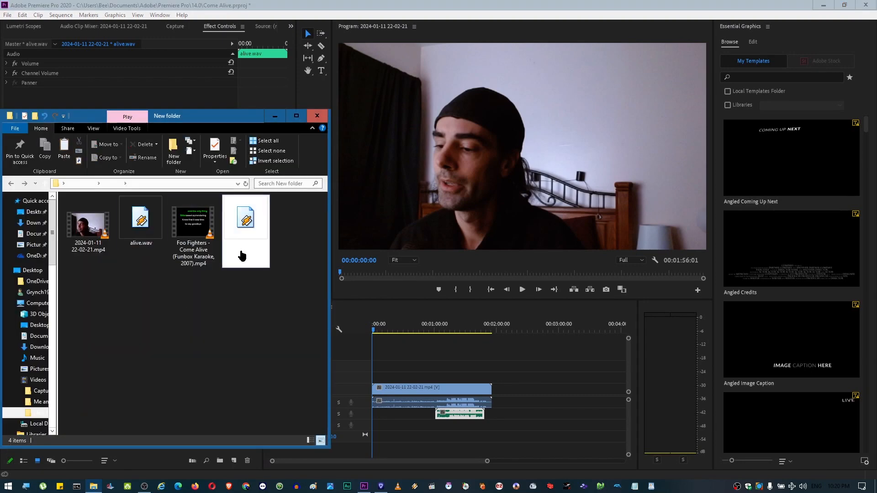
pyautogui.moveTo(245, 233); pyautogui.dragTo(415, 432)
pyautogui.moveTo(249, 232); pyautogui.dragTo(430, 432)
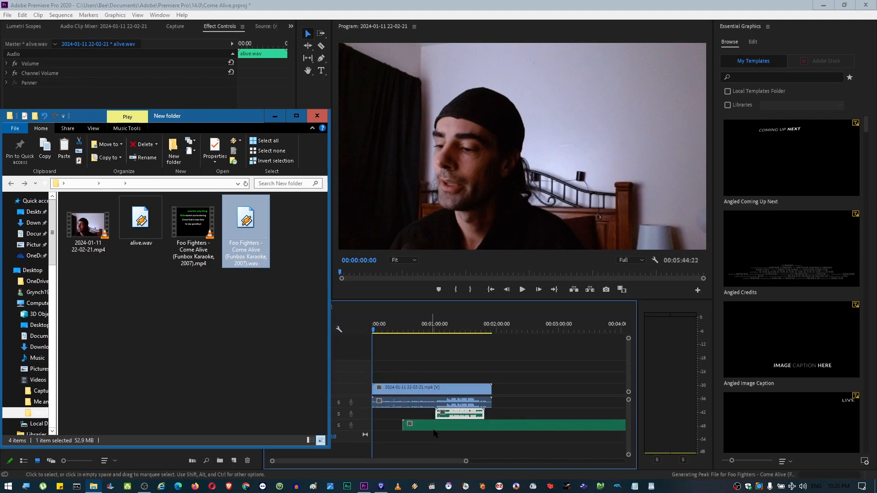
pyautogui.click(508, 326)
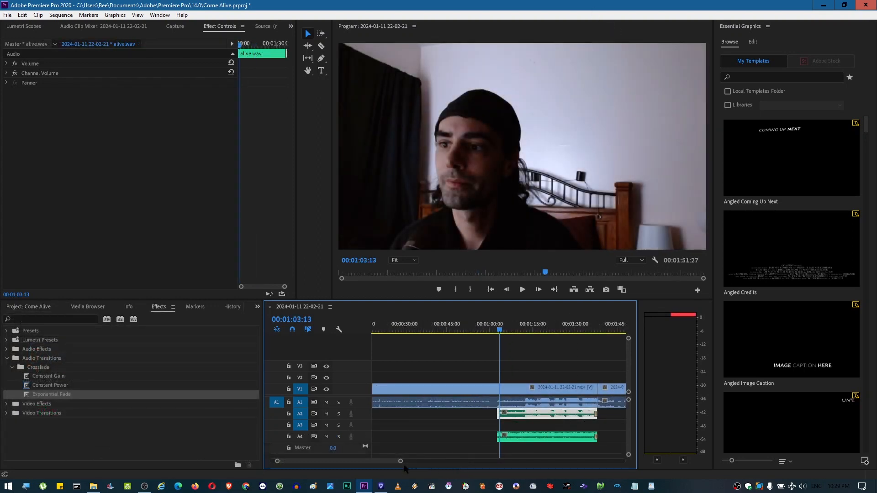
# - Adjust the audio gain of the alive.wav clip on track A2 by 0.5 dB
pyautogui.moveTo(401, 463); pyautogui.dragTo(398, 463)
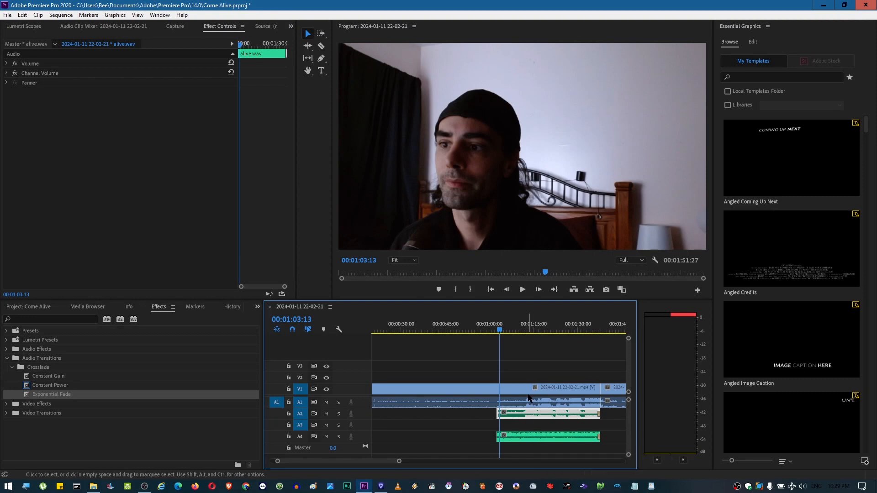
pyautogui.moveTo(398, 462); pyautogui.dragTo(387, 464)
pyautogui.scroll(-4, 497, 425)
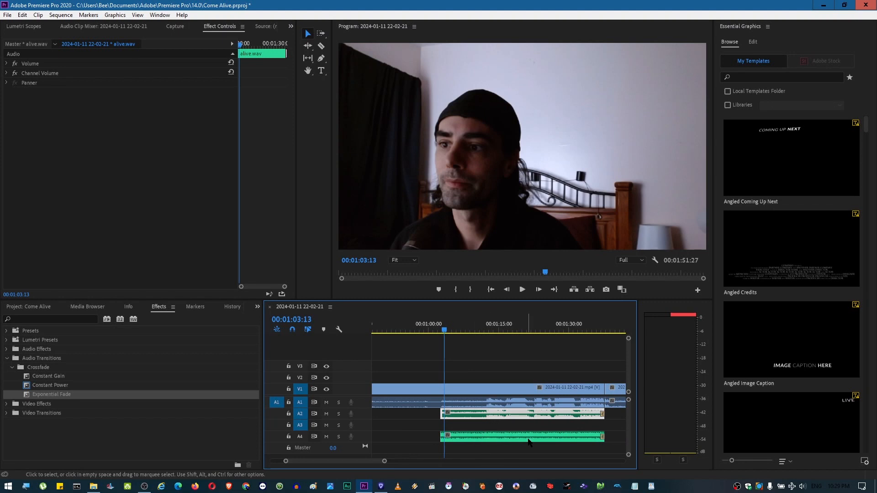
pyautogui.rightClick(490, 418)
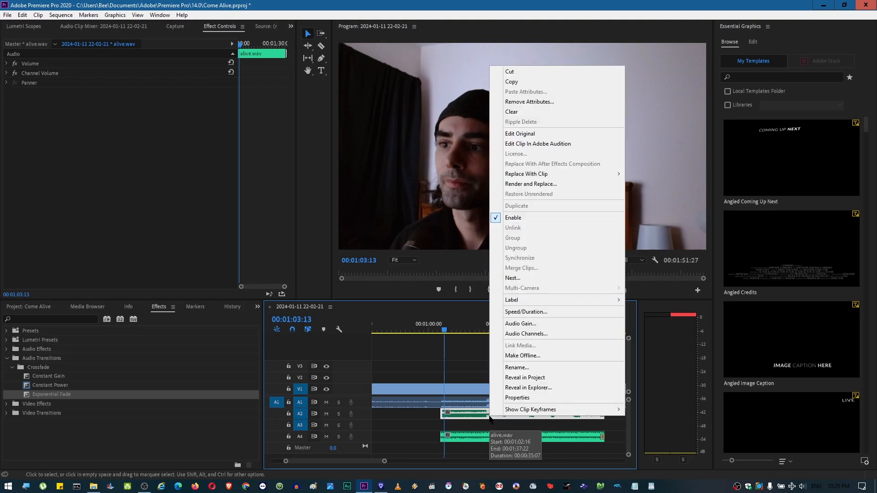
pyautogui.click(519, 325)
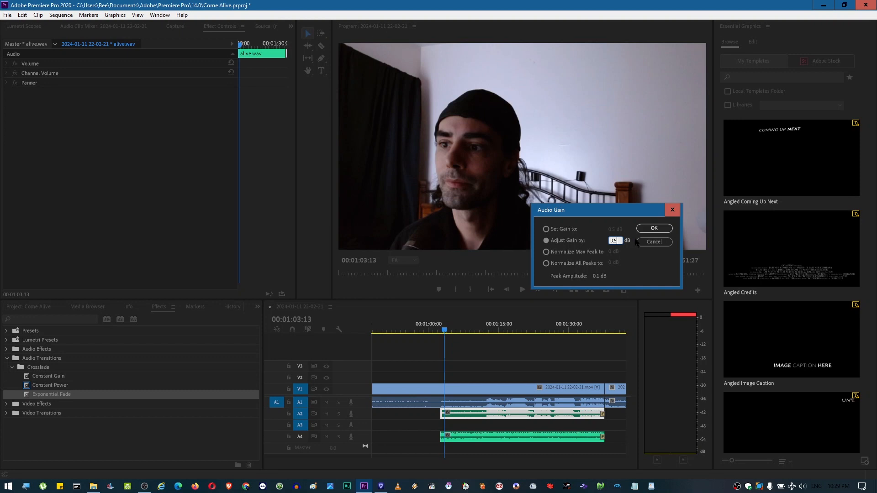
pyautogui.press('Return')
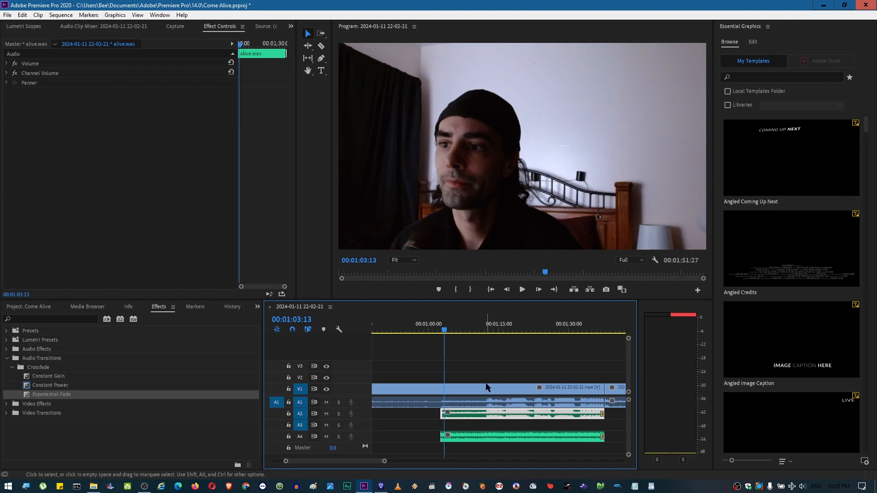
# - Duplicate the alive.wav clip and align the copy on track A3 directly beneath the original
pyautogui.click(486, 438)
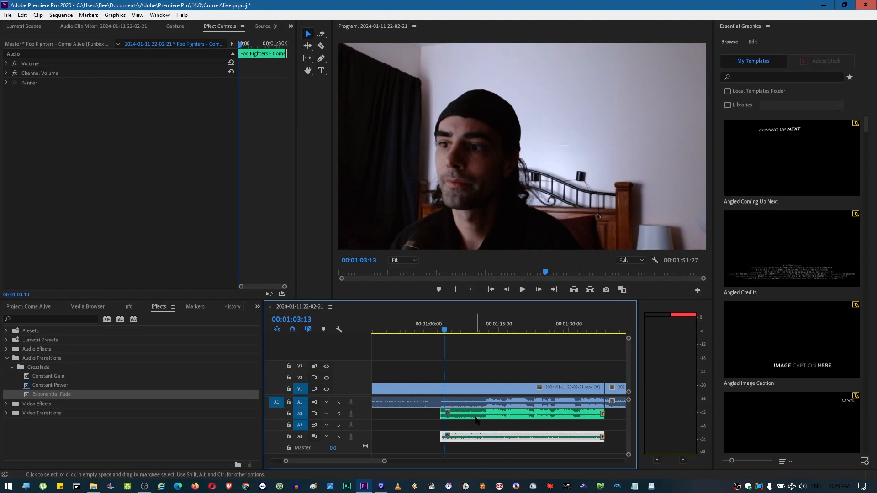
pyautogui.click(476, 417)
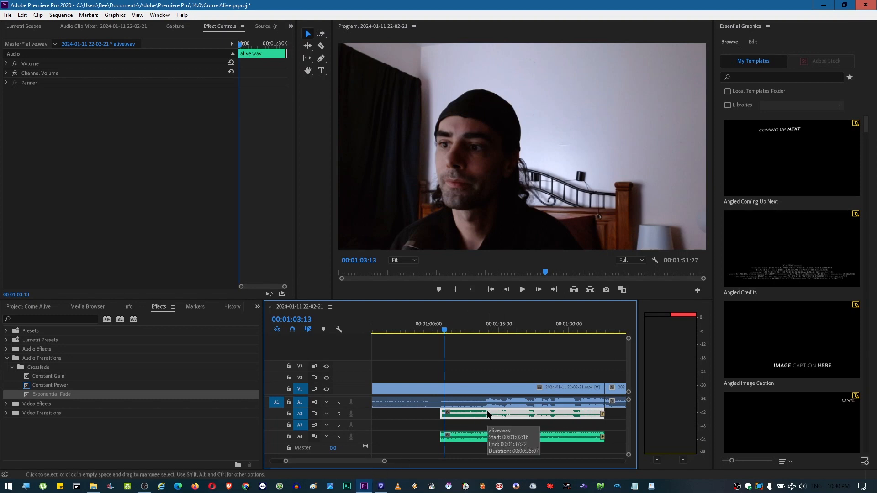
pyautogui.moveTo(384, 461); pyautogui.dragTo(484, 462)
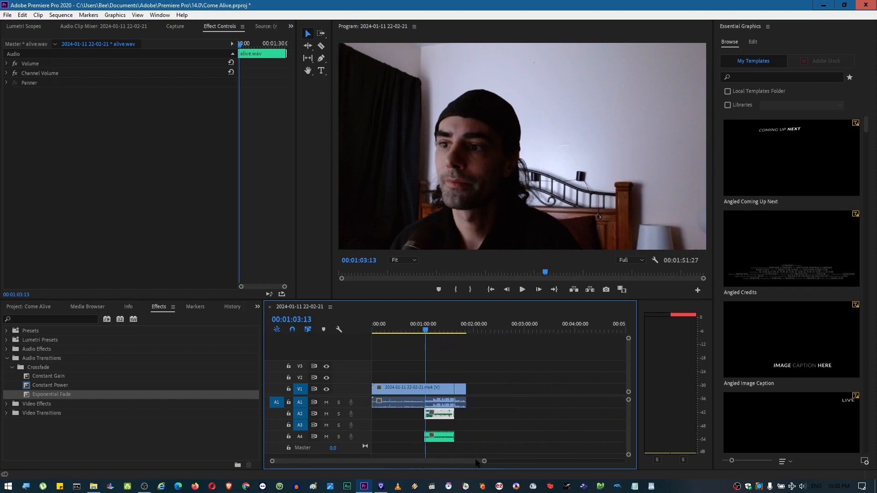
pyautogui.click(482, 329)
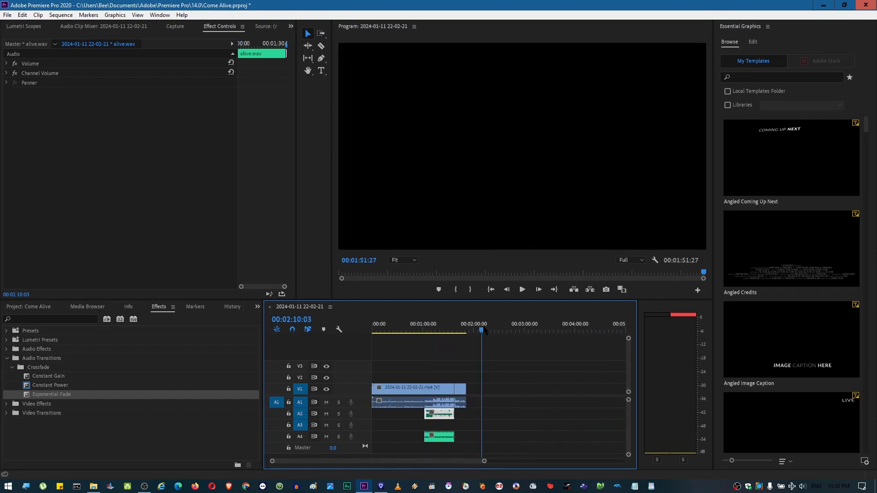
pyautogui.hotkey('ctrl', 'v')
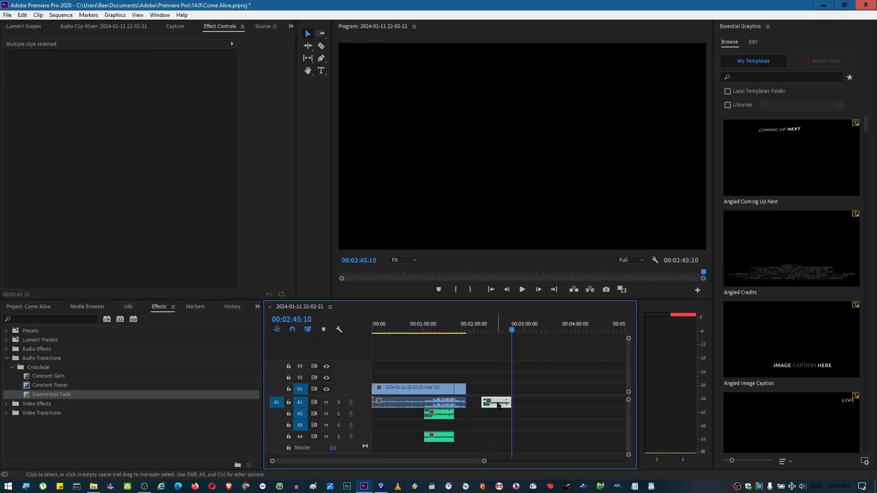
pyautogui.moveTo(498, 406); pyautogui.dragTo(498, 427)
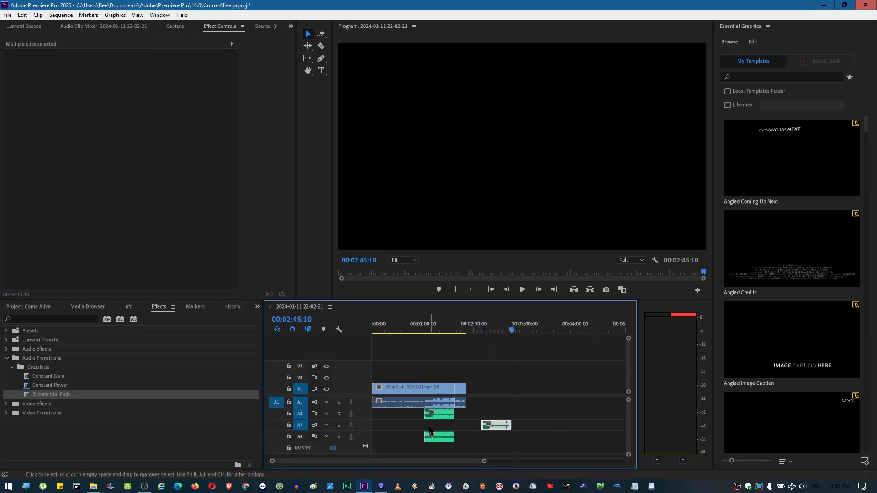
pyautogui.moveTo(493, 429); pyautogui.dragTo(447, 426)
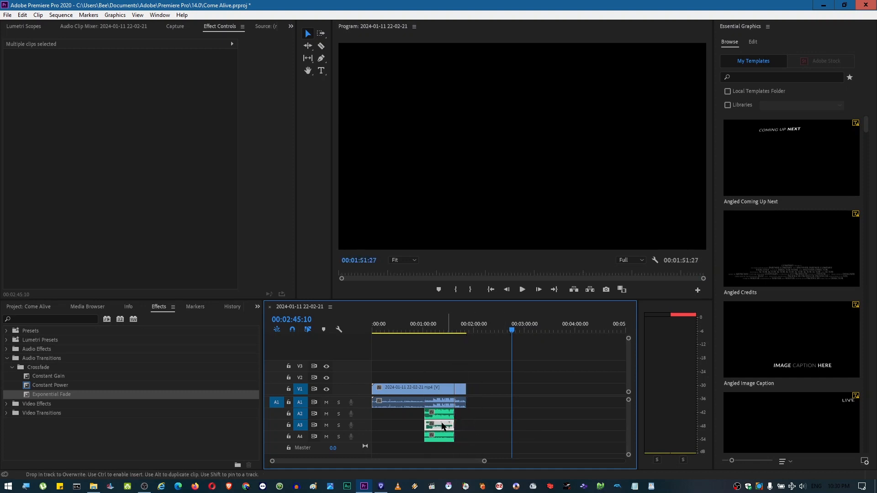
# - Shift the duplicate alive.wav clip on track A3 about one frame later than the clip on A2
pyautogui.click(432, 329)
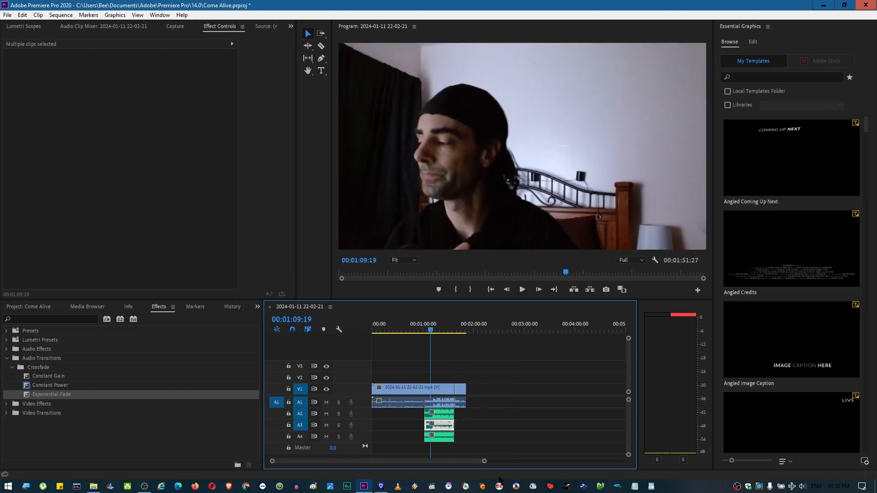
pyautogui.moveTo(484, 462); pyautogui.dragTo(444, 466)
pyautogui.click(481, 330)
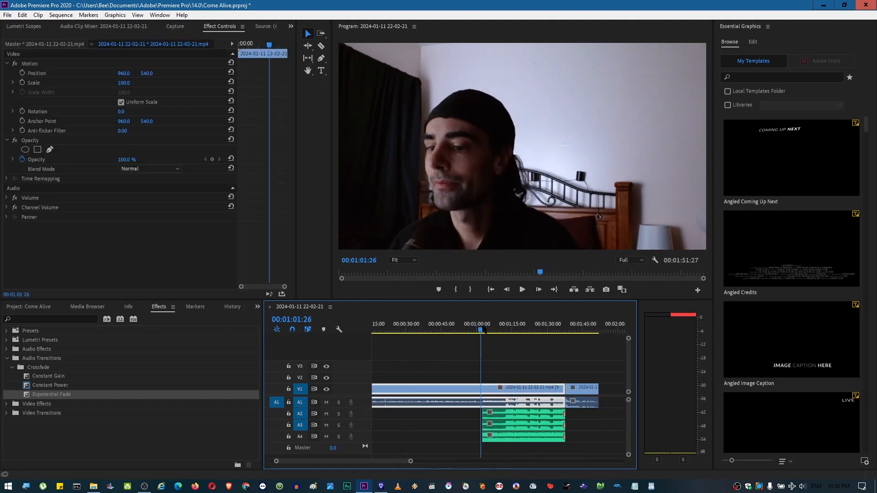
pyautogui.moveTo(410, 462); pyautogui.dragTo(335, 464)
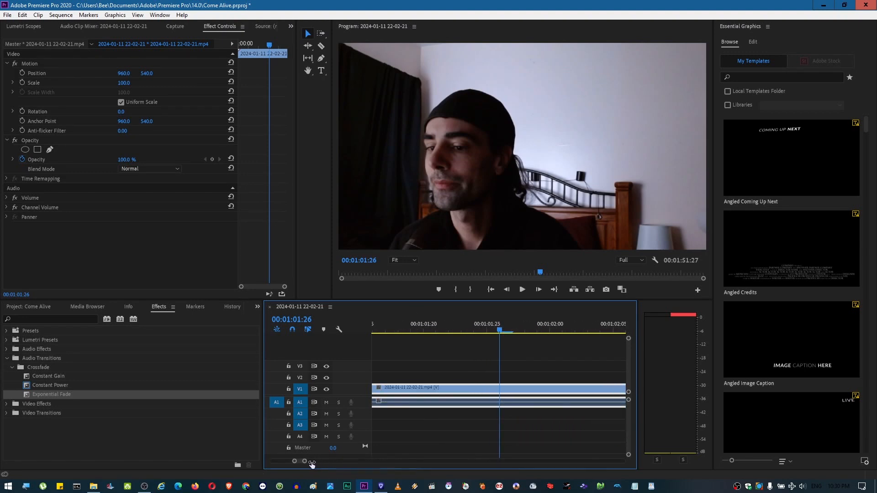
pyautogui.scroll(-5, 542, 421)
pyautogui.scroll(-2, 531, 418)
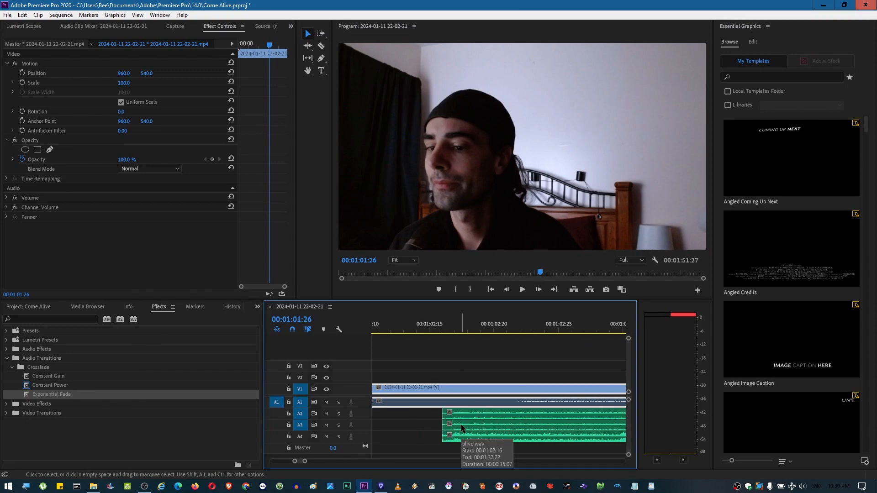
pyautogui.click(462, 428)
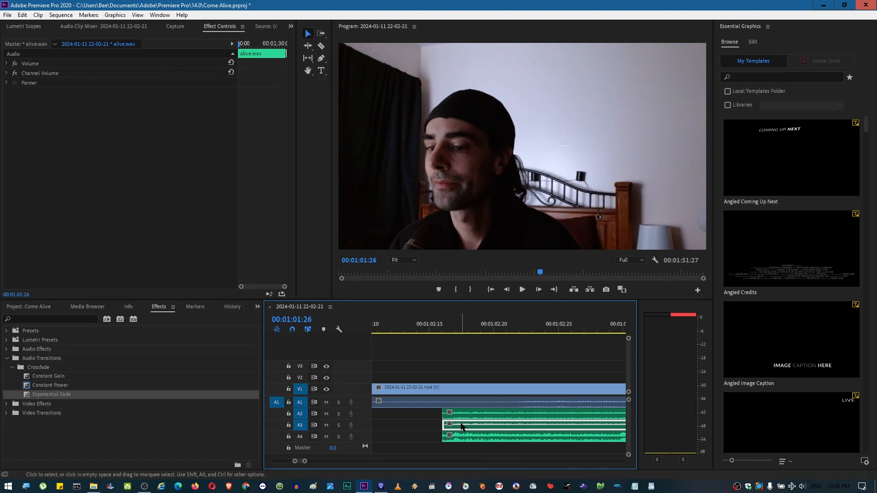
pyautogui.moveTo(463, 427); pyautogui.dragTo(475, 427)
# - Adjust the audio gain of the duplicate alive.wav clip on A3 by -3 dB and place the playhead at 00:01:09:12
pyautogui.rightClick(483, 428)
pyautogui.click(511, 333)
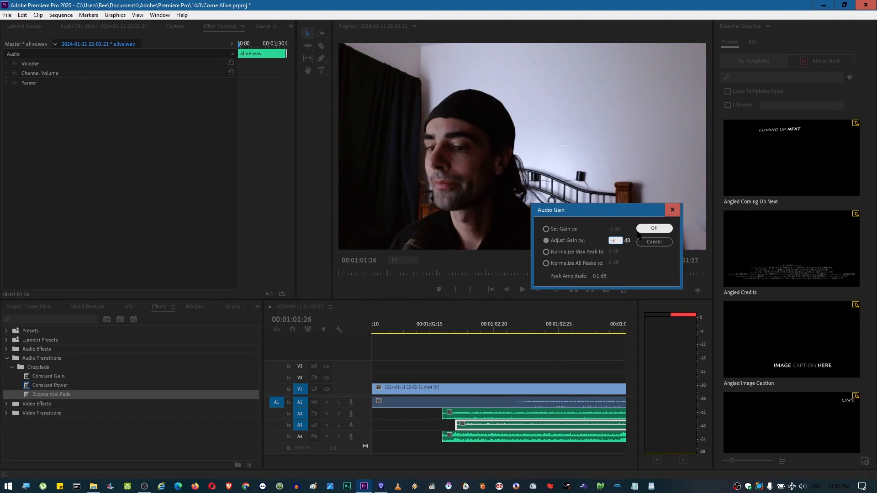
pyautogui.click(644, 228)
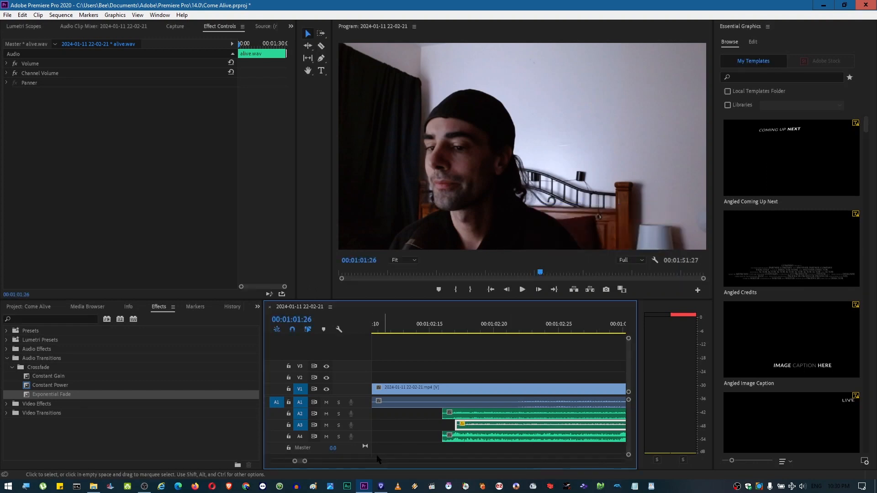
pyautogui.moveTo(307, 462); pyautogui.dragTo(351, 462)
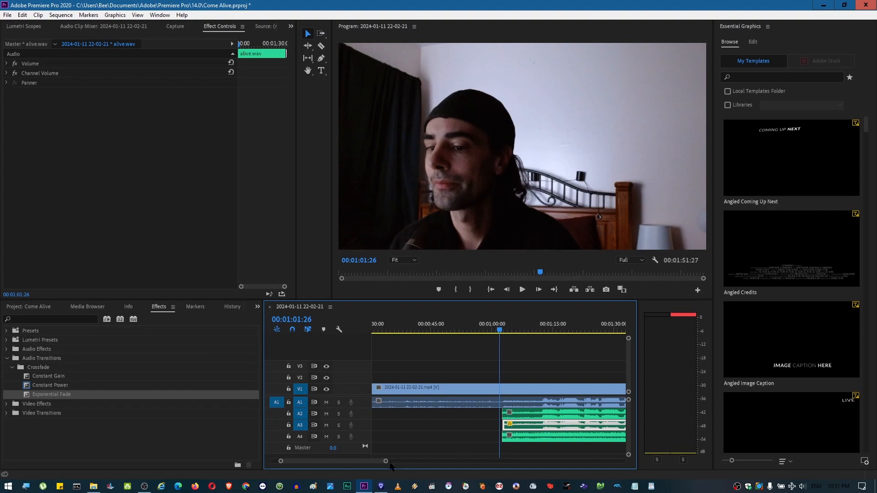
pyautogui.click(530, 325)
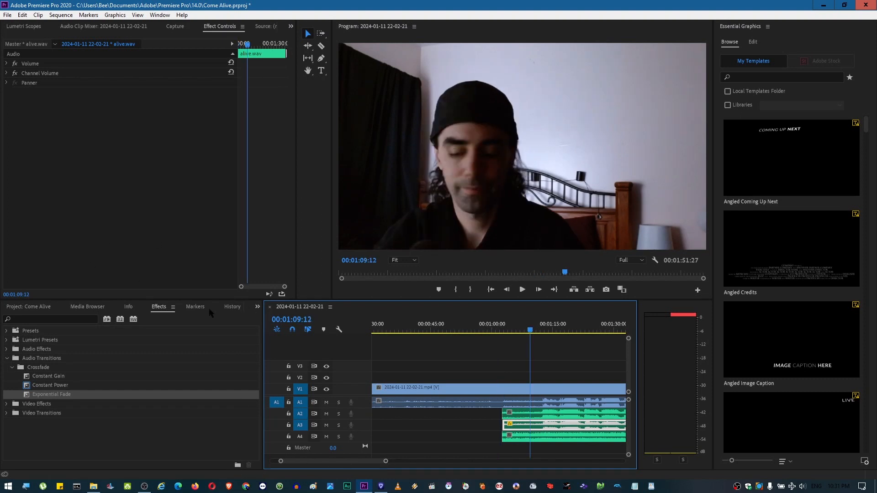
# - Find the Color Balance video effect by searching for "color" and apply it to the video clip on track V1
pyautogui.click(29, 405)
pyautogui.doubleClick(28, 406)
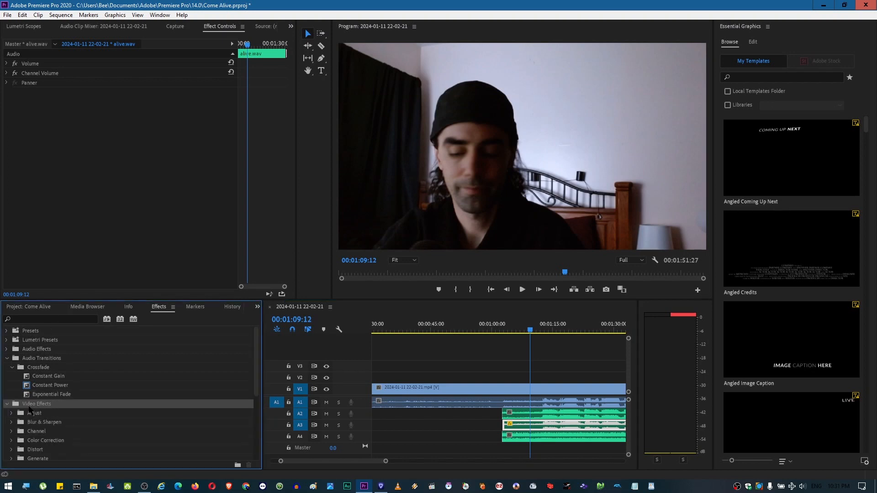
pyautogui.click(39, 317)
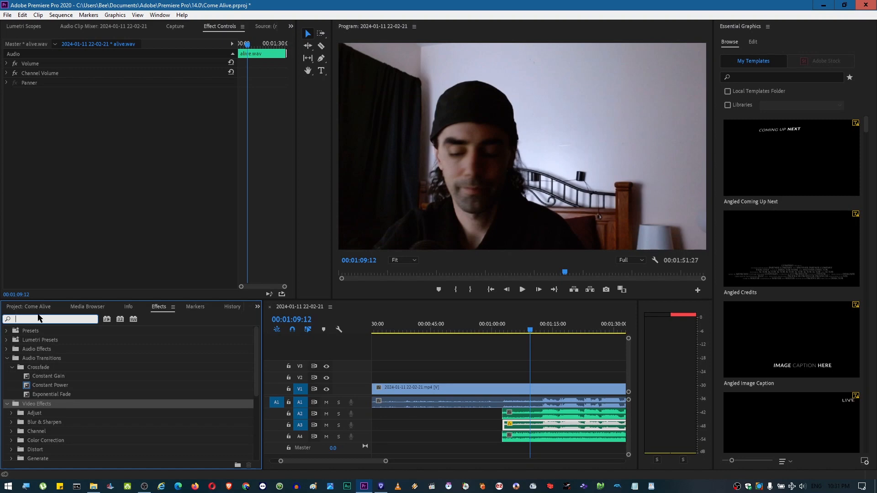
pyautogui.write('color')
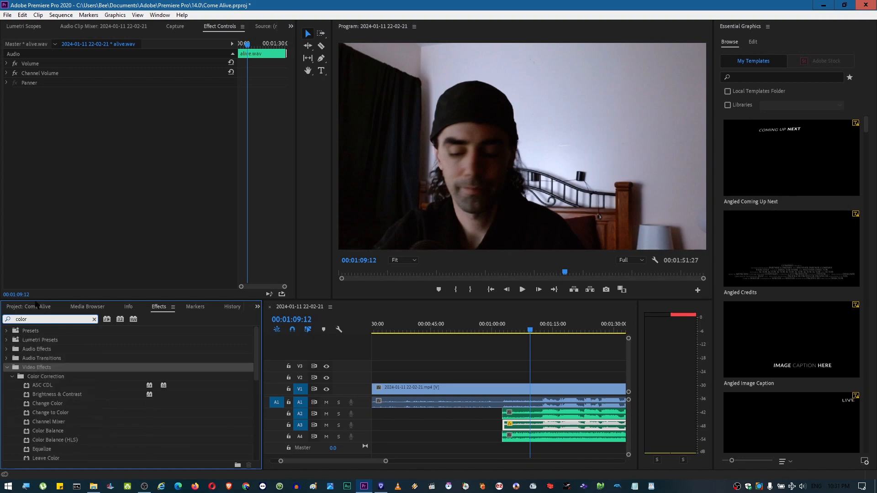
pyautogui.moveTo(46, 436); pyautogui.dragTo(486, 390)
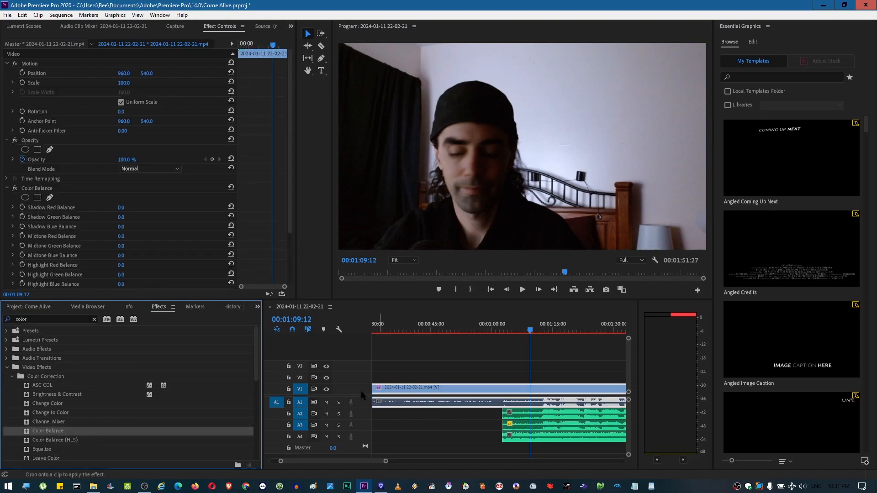
# - Set the clip's Midtone Blue Balance to 41 and Highlight Blue Balance to 16, and check the look at 00:01:14:00
pyautogui.click(122, 257)
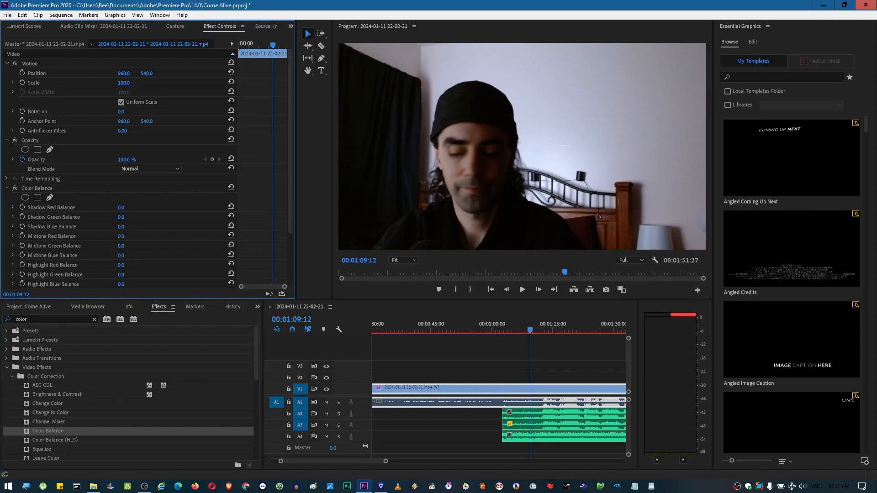
pyautogui.scroll(-1, 126, 281)
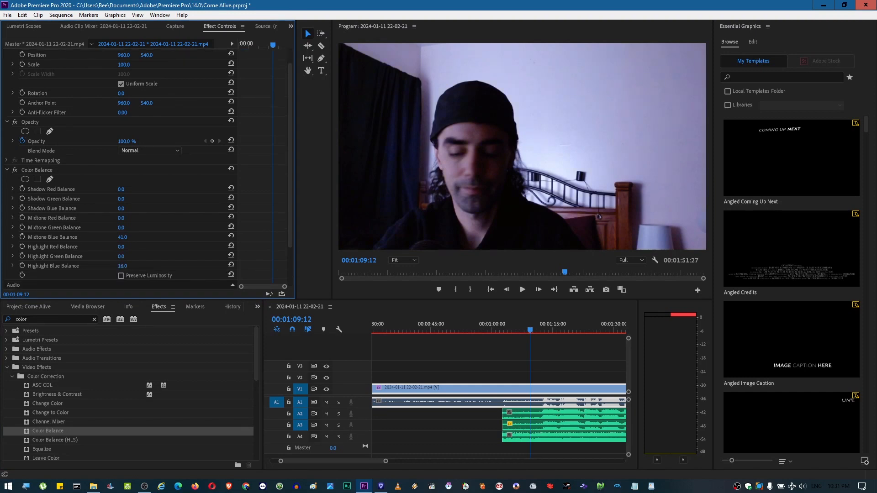
pyautogui.click(549, 331)
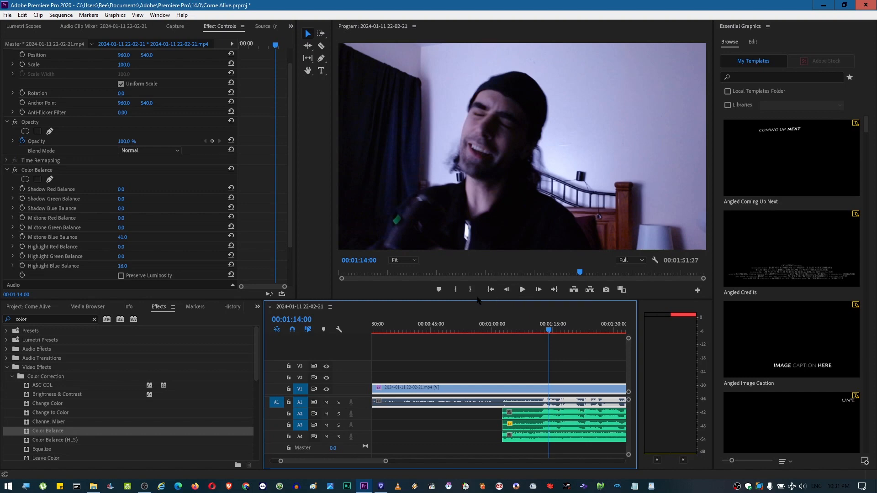
# - Find the Brightness & Contrast effect by searching for "bright", apply it to the V1 video clip and set Contrast to 25
pyautogui.moveTo(33, 317); pyautogui.dragTo(4, 316)
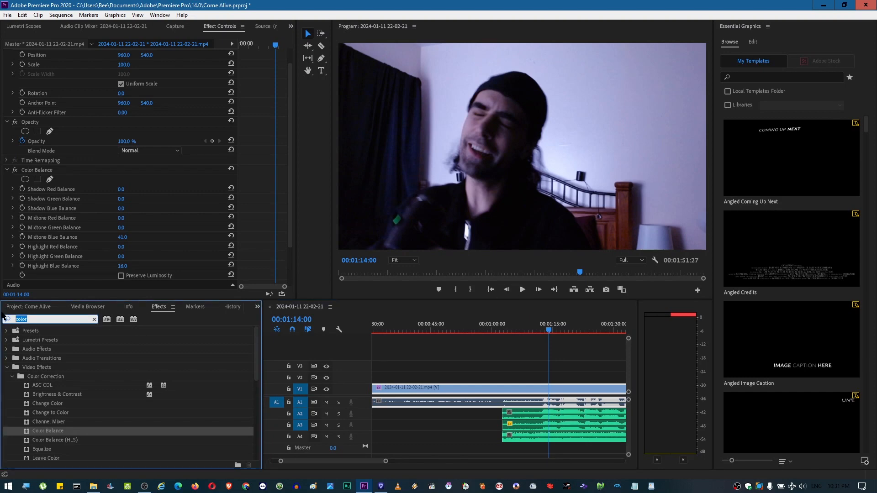
pyautogui.press('BackSpace')
pyautogui.write('bright')
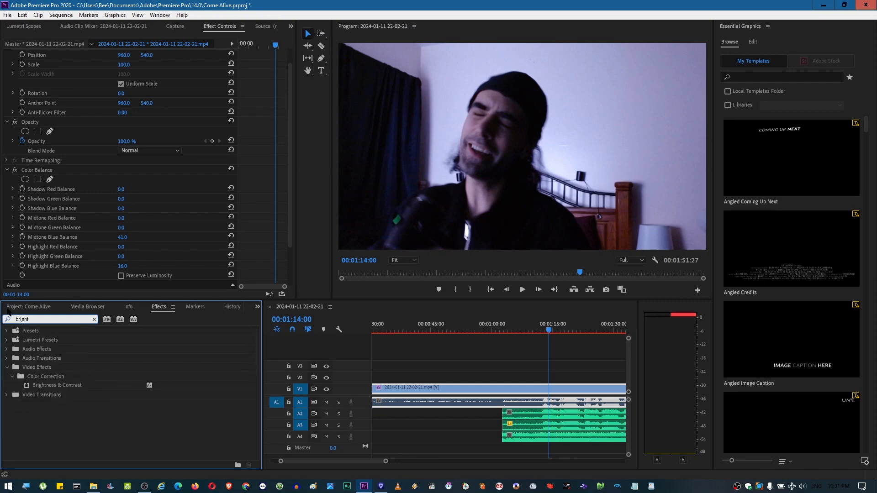
pyautogui.moveTo(59, 388); pyautogui.dragTo(511, 383)
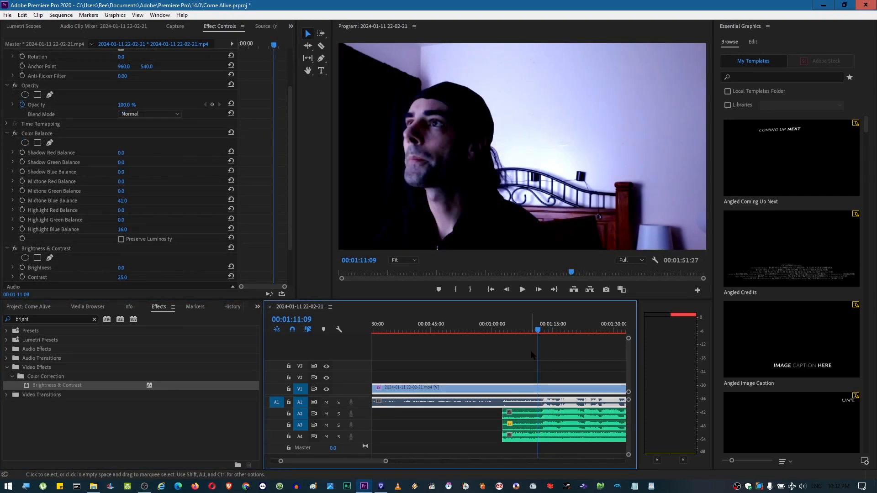